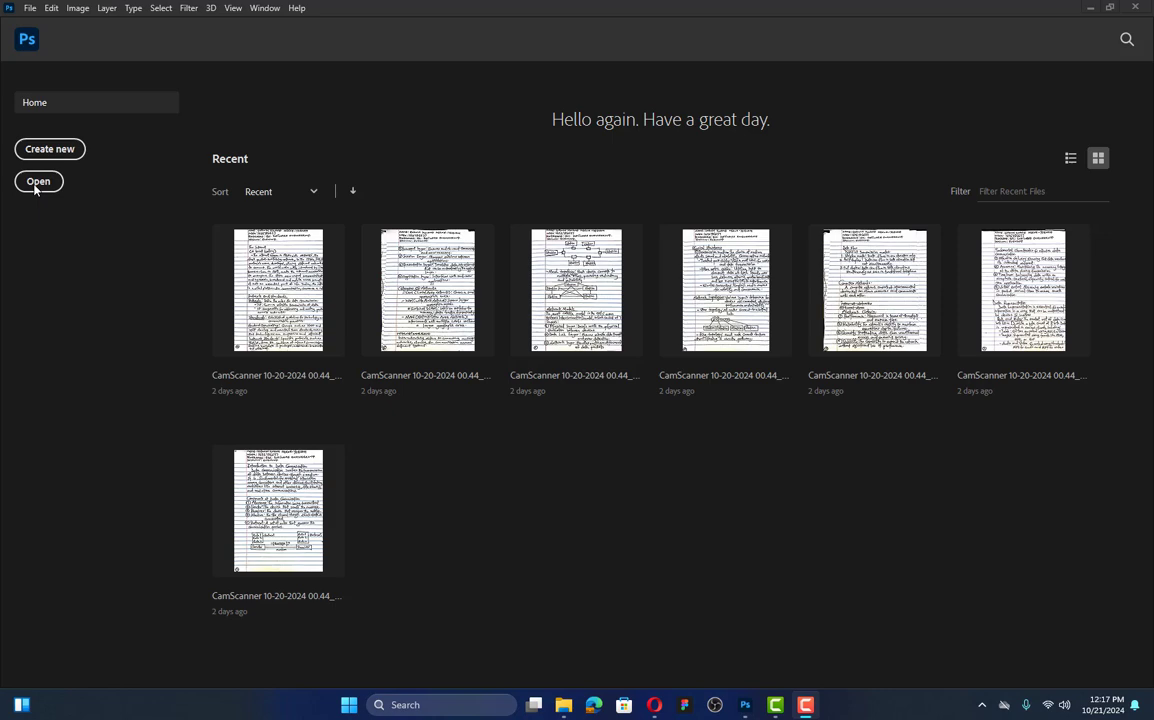
Start a new document and browse the Photo presets, including the landscape sizes, and the Print presets
left_click(106, 163)
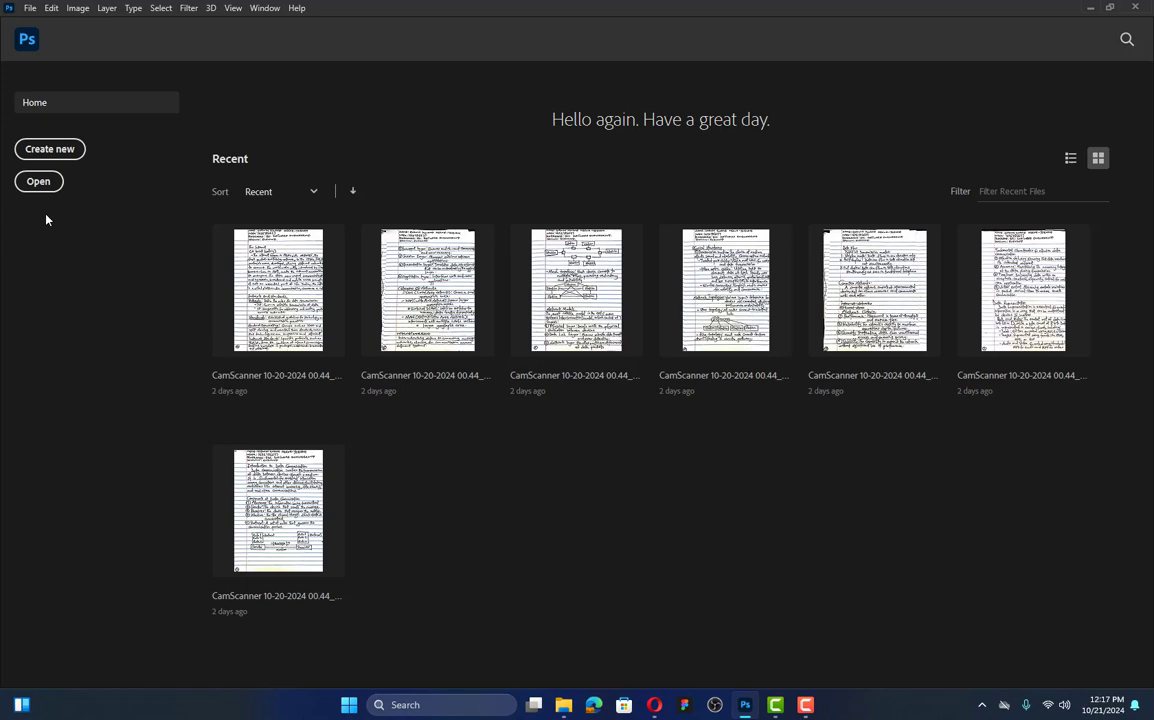
left_click(47, 150)
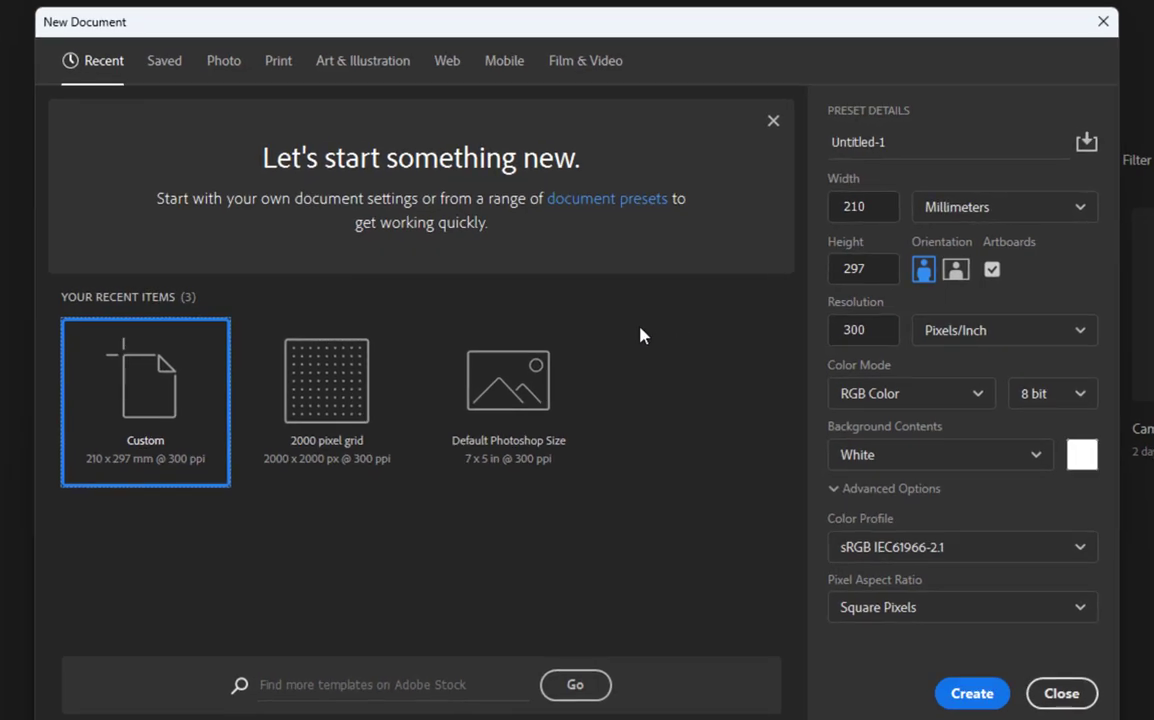
left_click(224, 62)
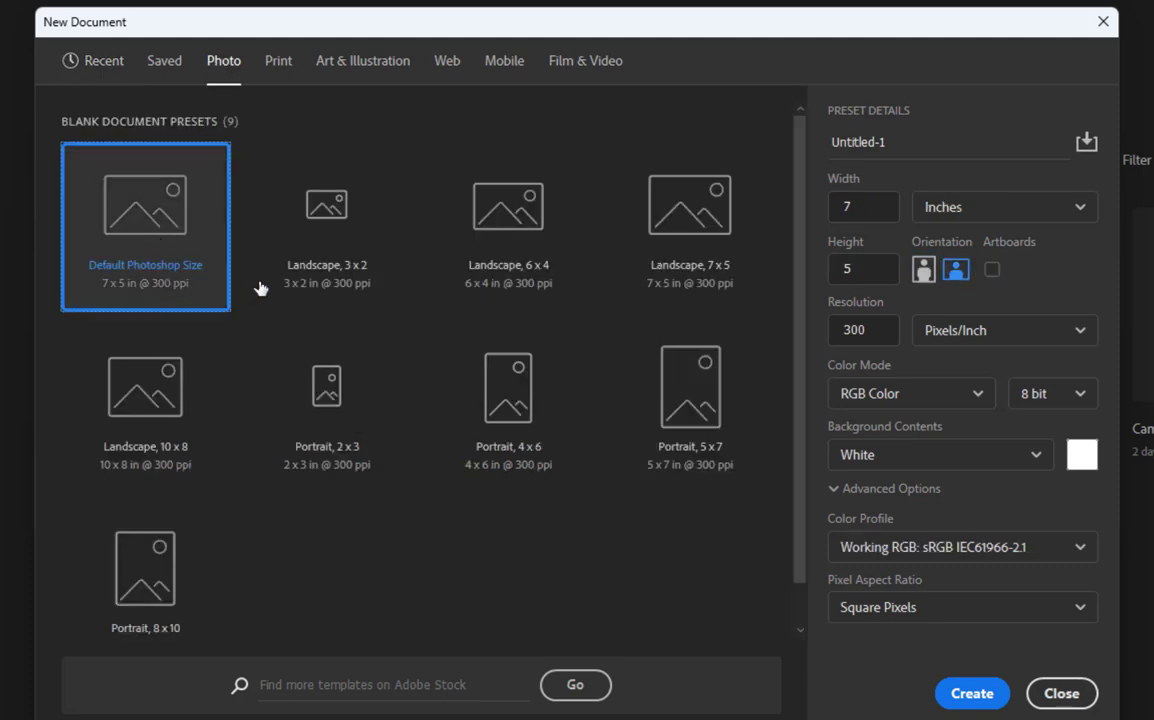
left_click(316, 290)
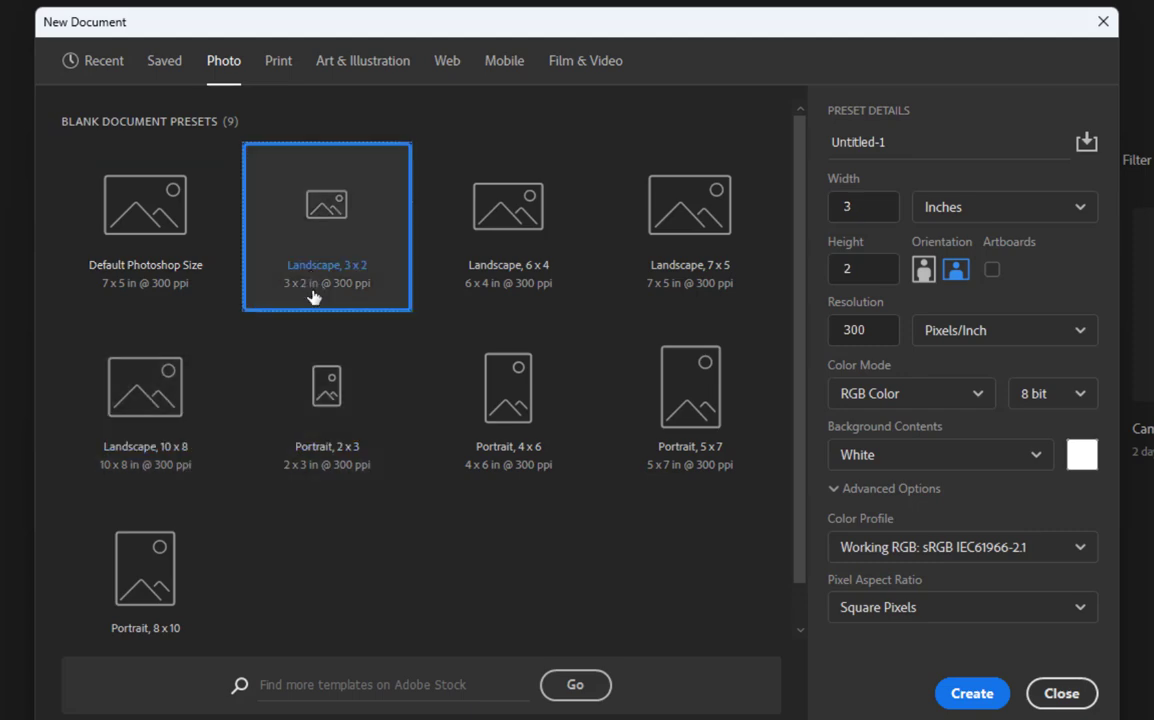
left_click(464, 295)
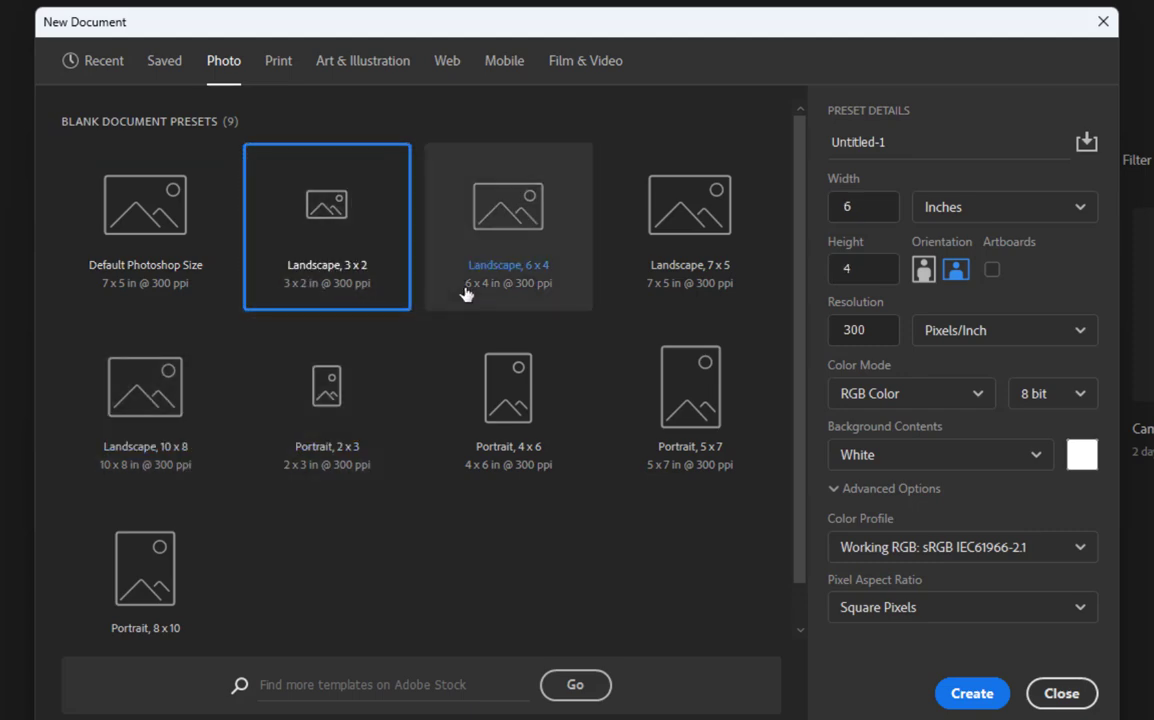
left_click(695, 291)
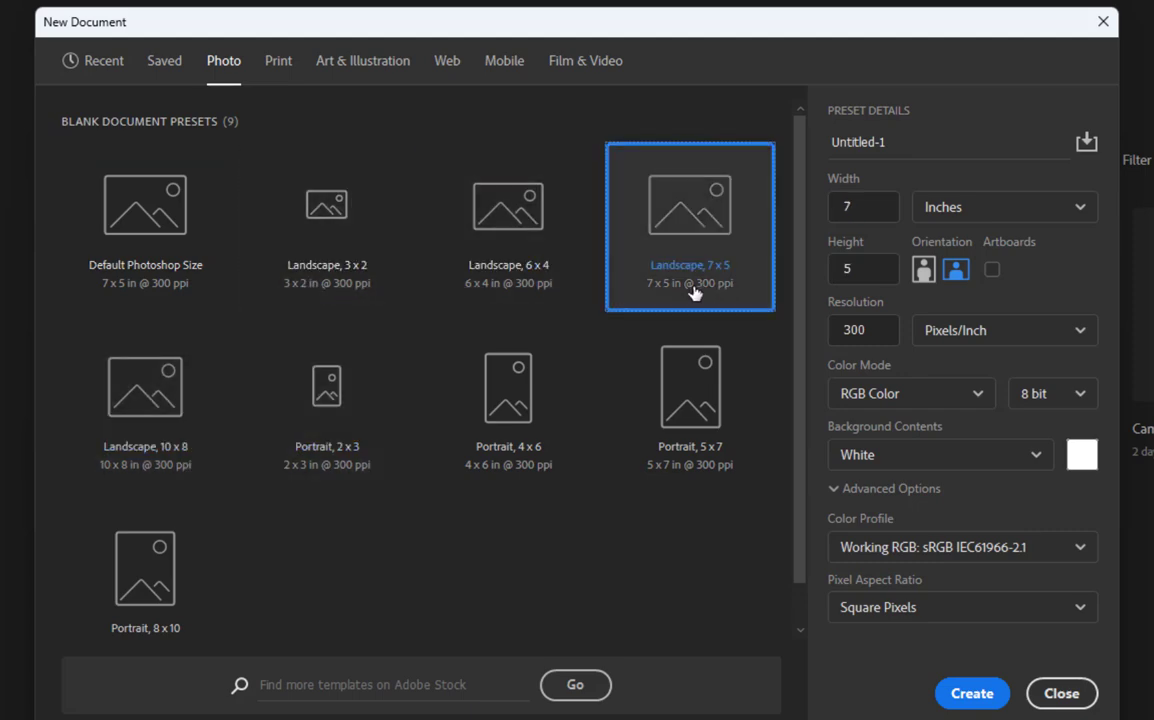
left_click(281, 64)
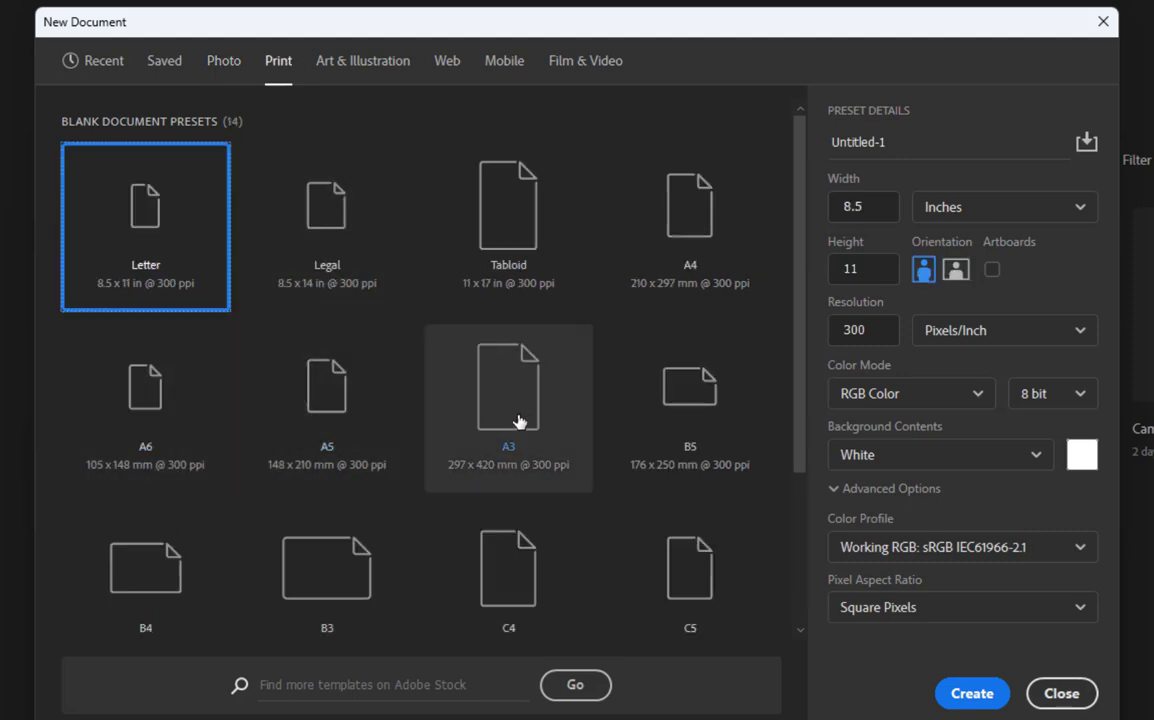
Choose the 2000 pixel grid preset from the Art & Illustration presets
left_click(347, 70)
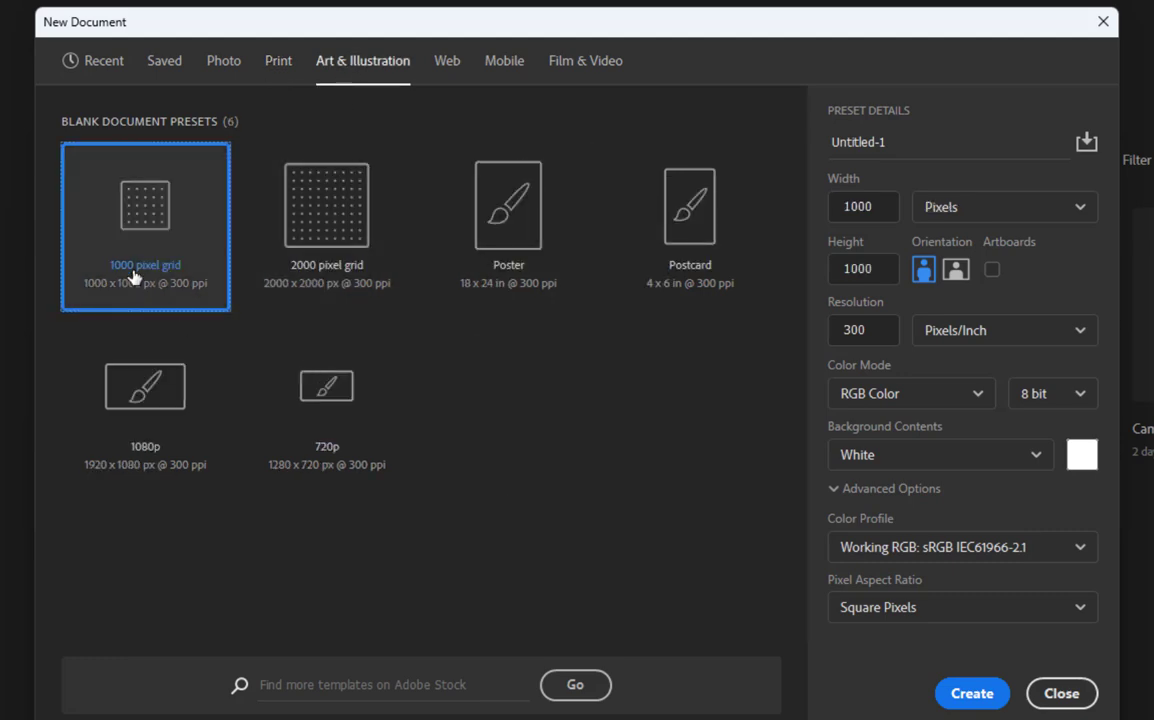
left_click(315, 266)
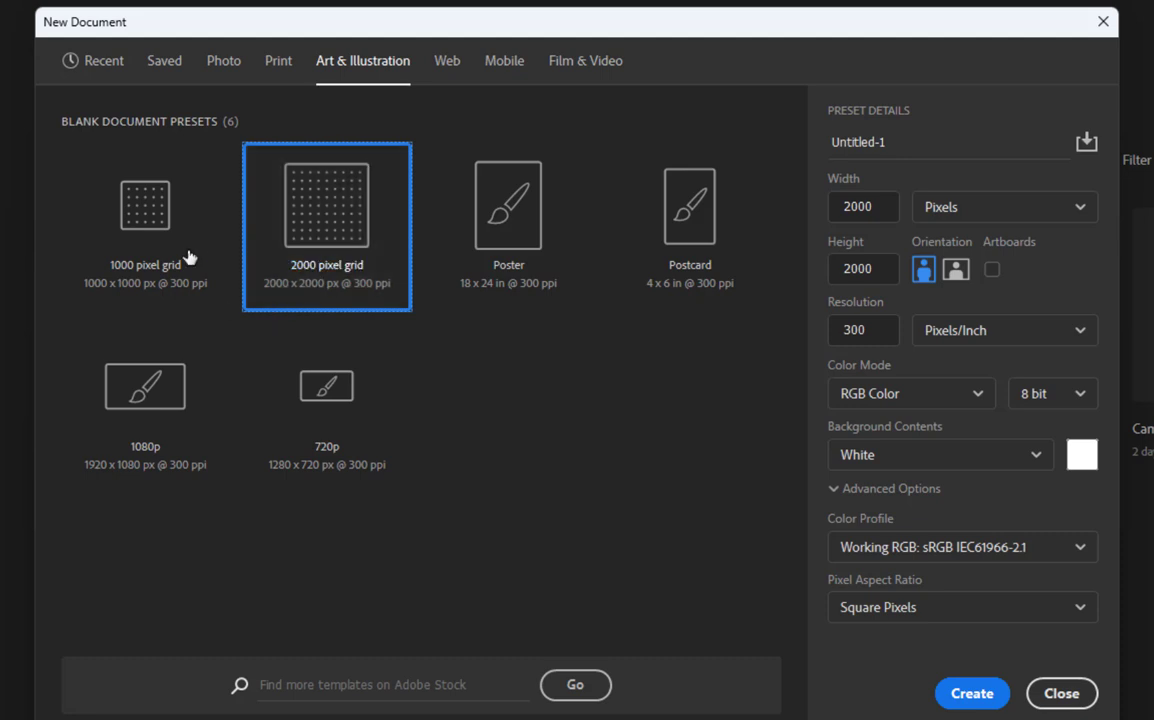
left_click(175, 243)
left_click(316, 248)
Inspect the width and height of the selected preset
left_click(862, 206)
key("Tab")
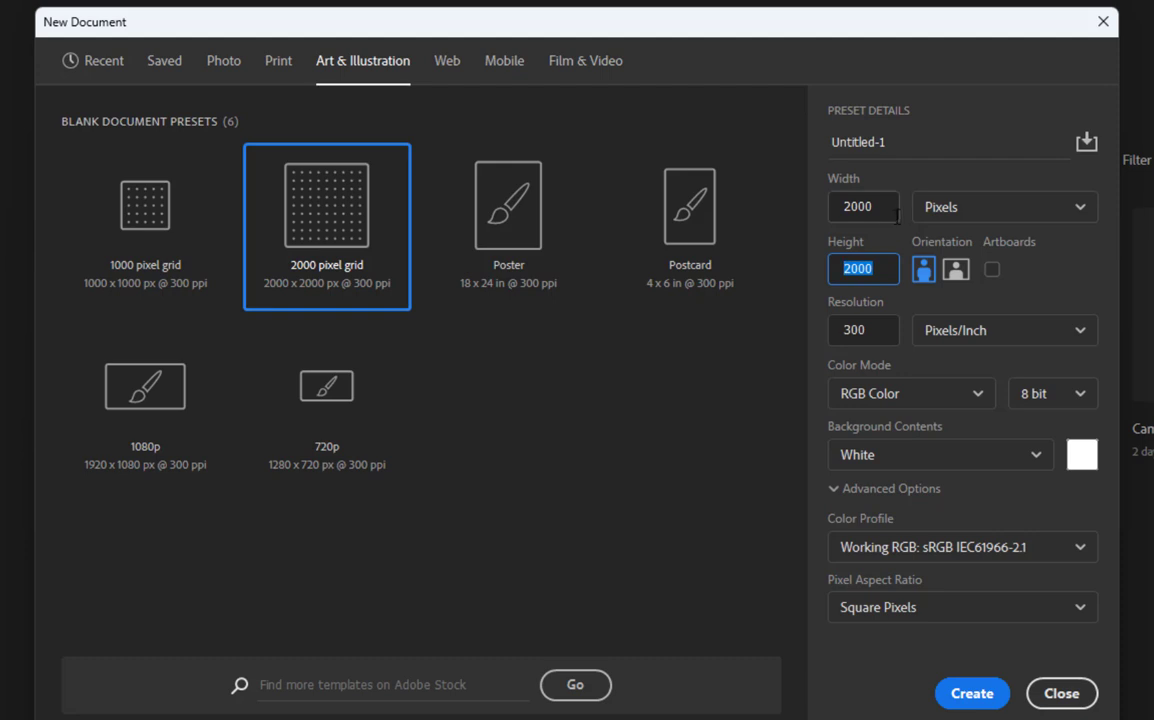
key("shift+Tab")
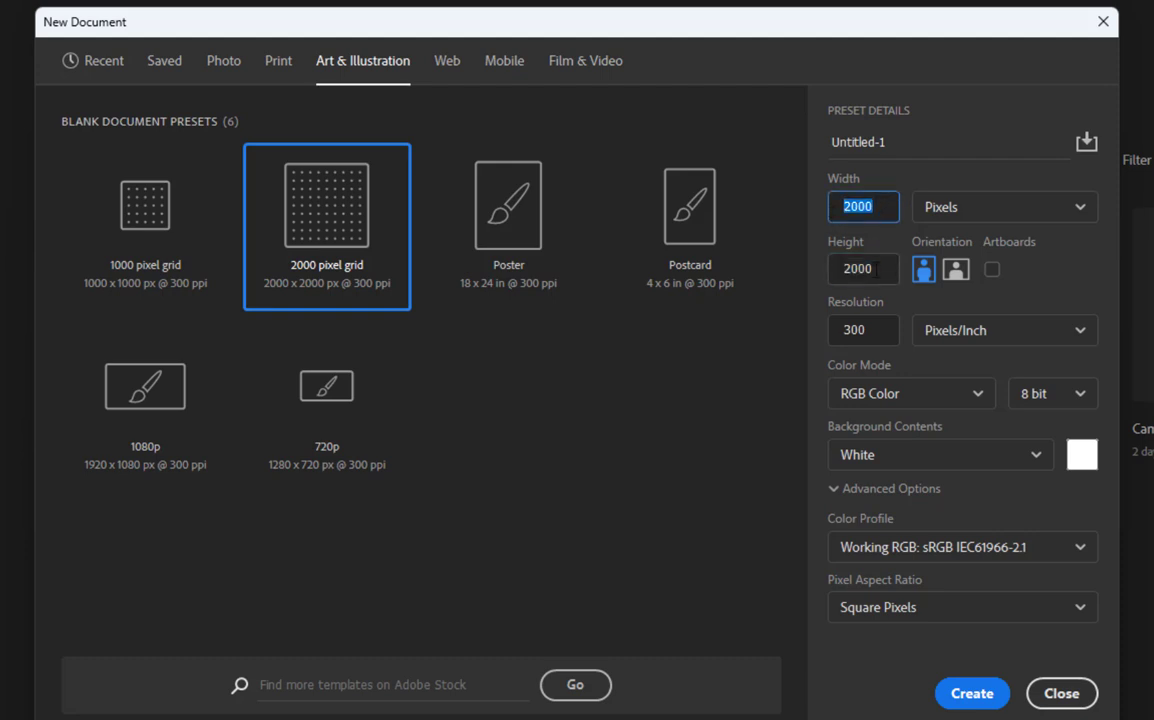
left_click(835, 270)
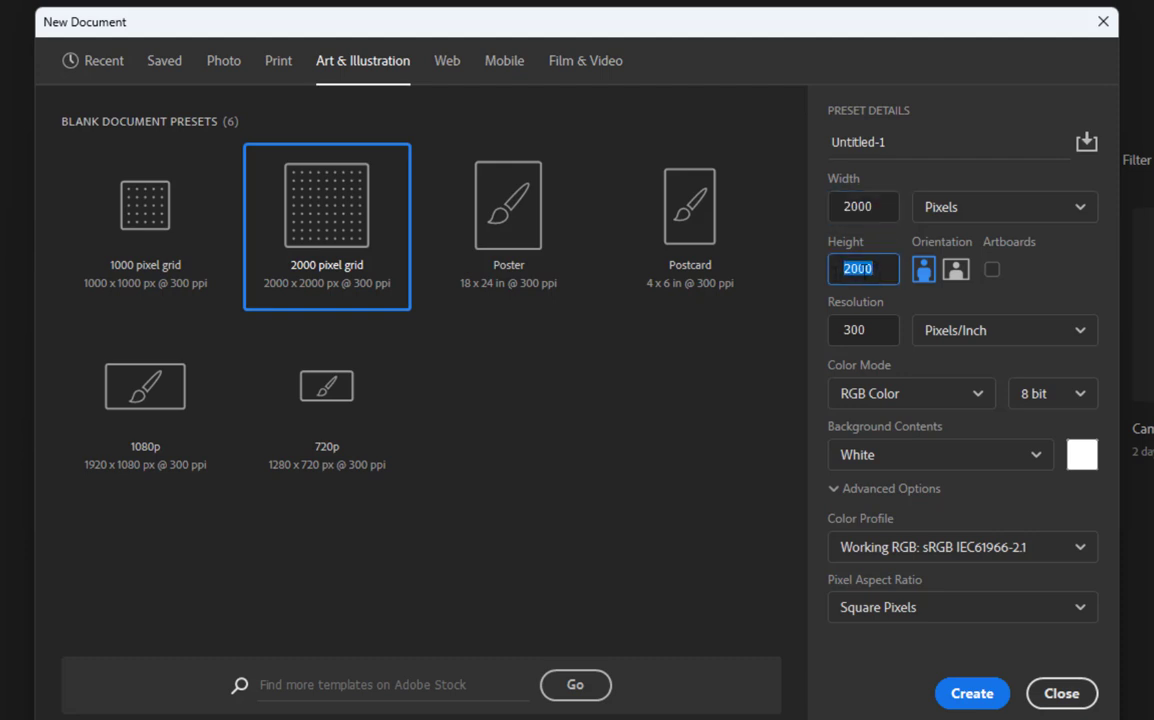
Try a resolution of 72 pixels/inch for the new document, and set it back to 300
key("Tab")
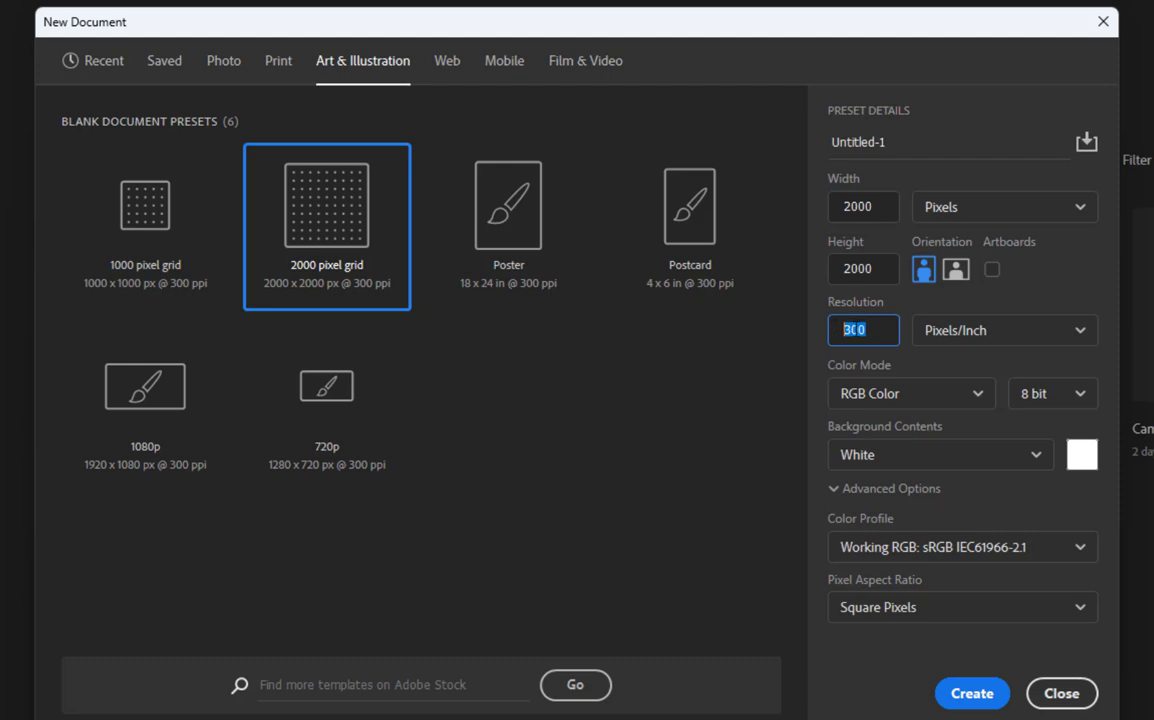
left_click(870, 330)
left_click_drag(870, 330, 825, 337)
type("72")
double_click(882, 328)
left_click(804, 329)
left_click_drag(852, 336, 834, 332)
type("300")
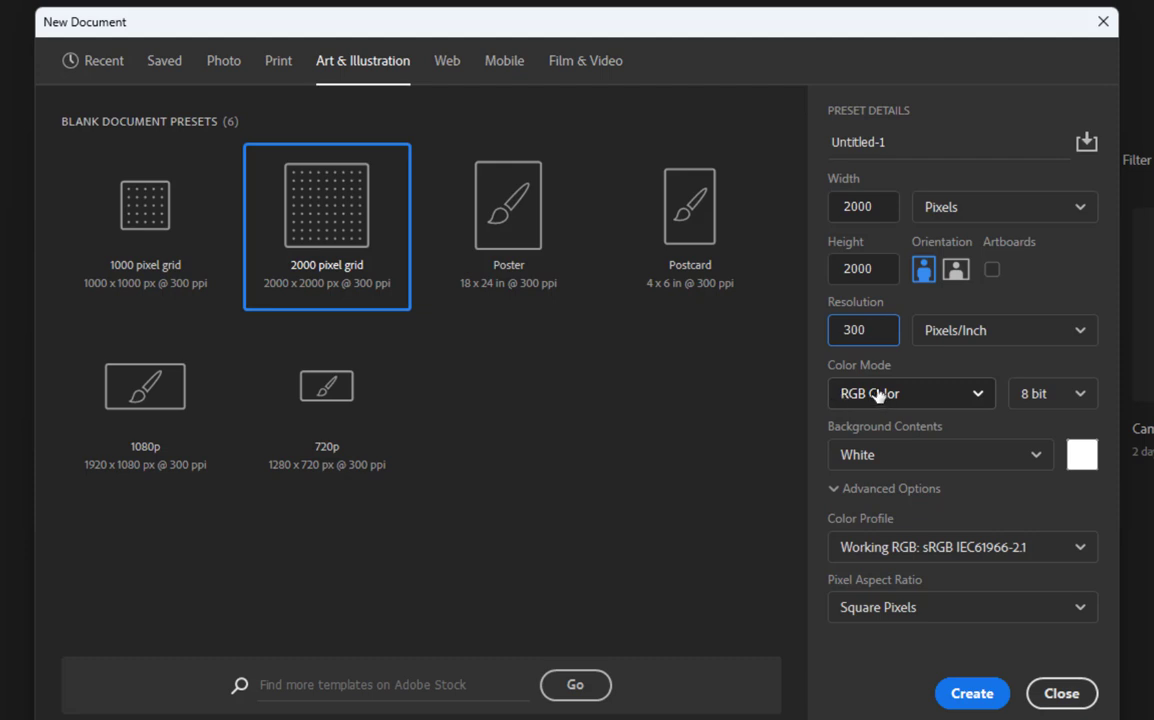
Review the available color modes for the new document without changing the selection
left_click(879, 394)
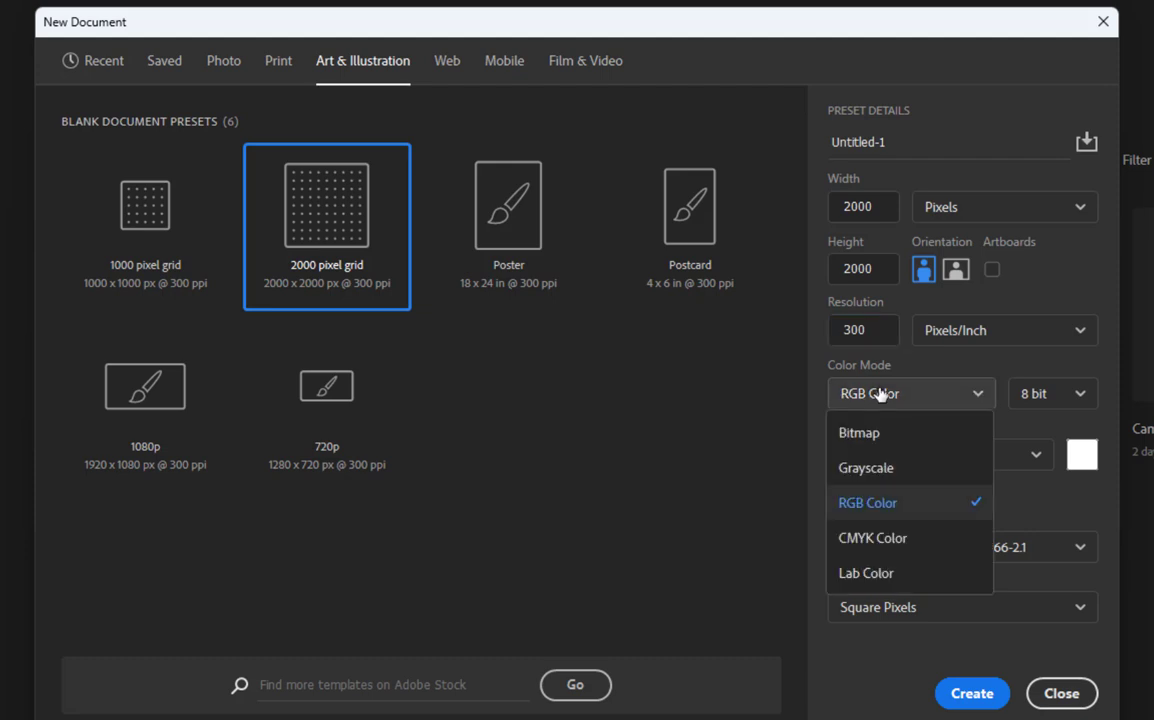
left_click(879, 394)
left_click(881, 396)
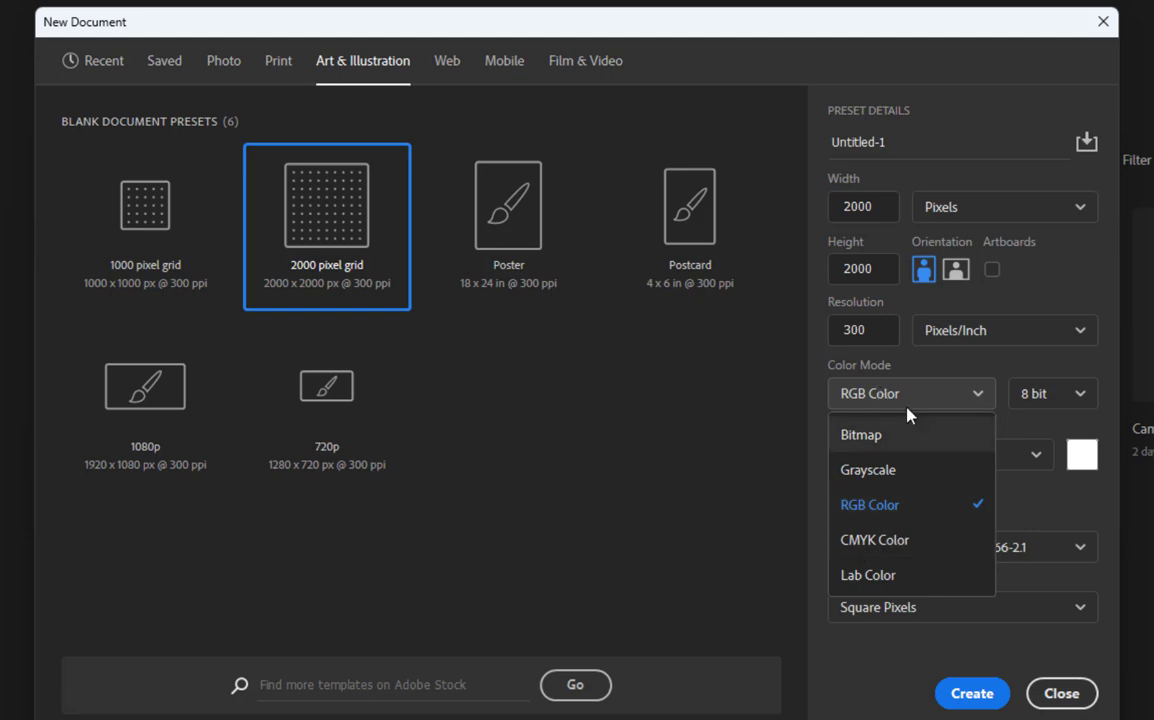
left_click(900, 398)
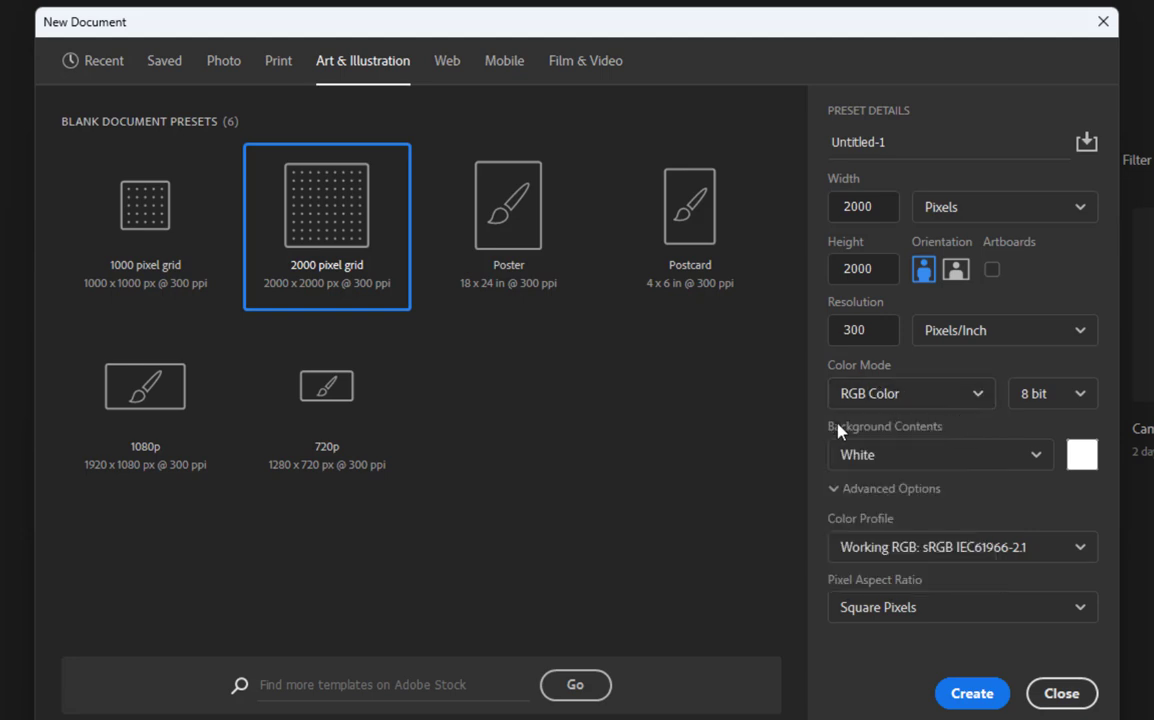
Try Black as the new document's background contents, and set it back to White
left_click(931, 456)
left_click(857, 531)
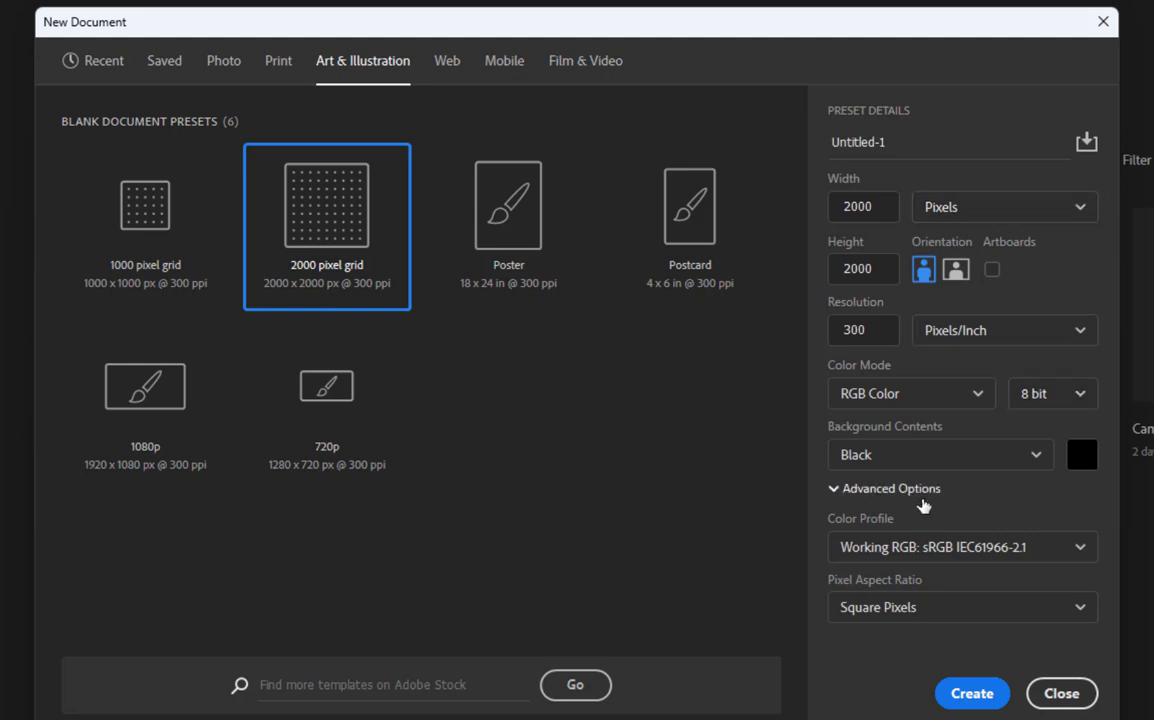
left_click(855, 458)
left_click(880, 497)
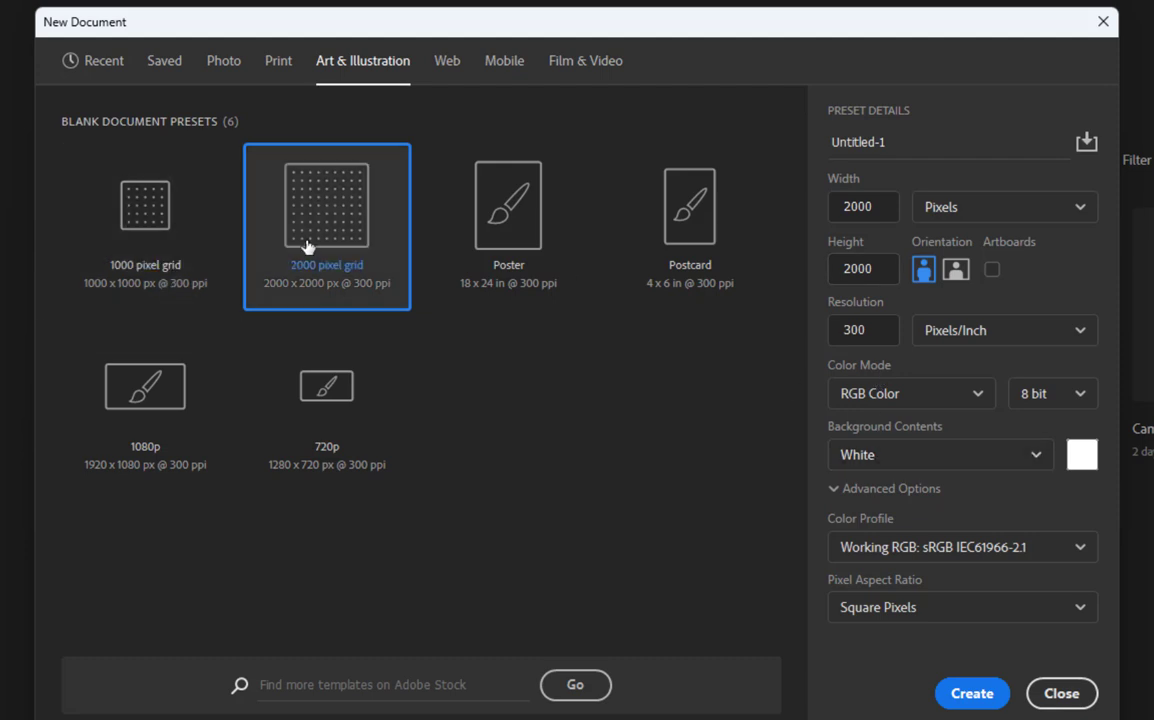
Compare the 1000 and 2000 pixel grid presets and create the document from the 2000 pixel grid preset
left_click(342, 238)
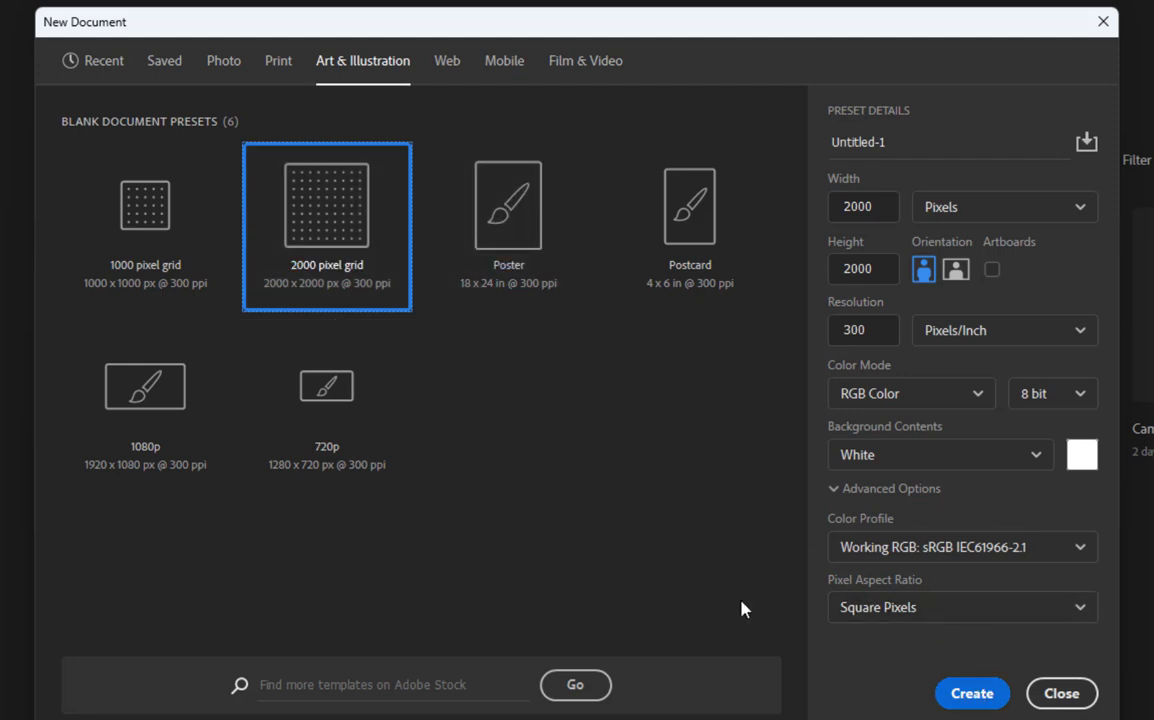
left_click(172, 258)
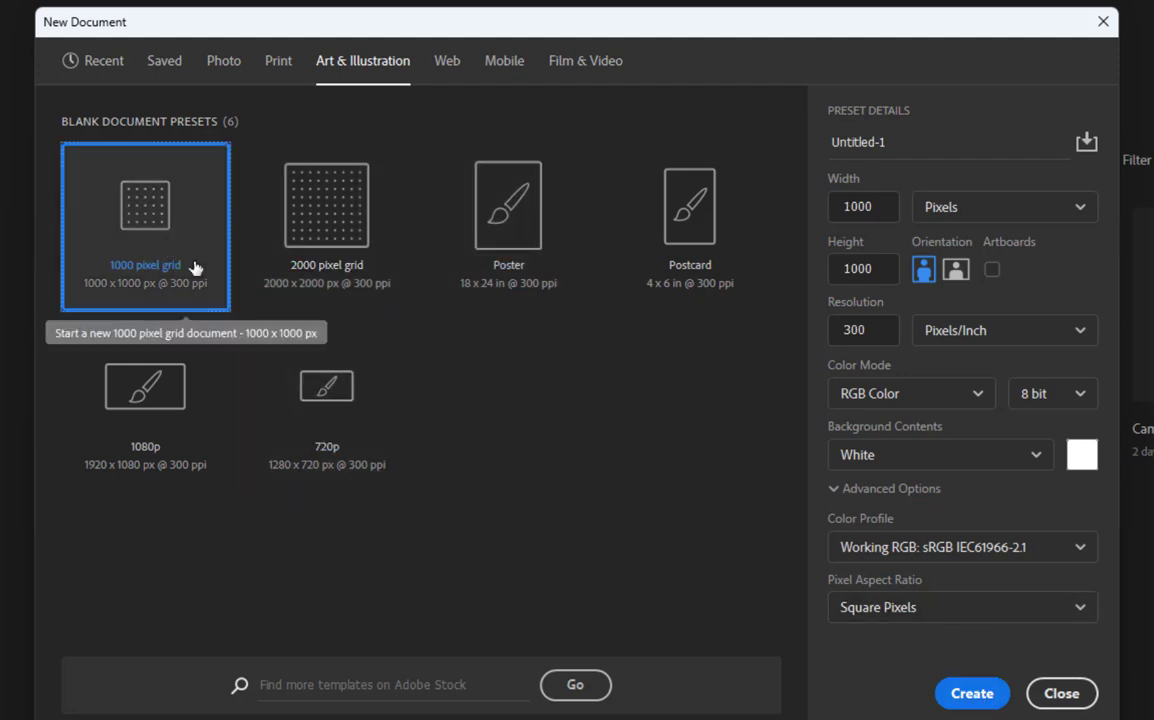
left_click(290, 223)
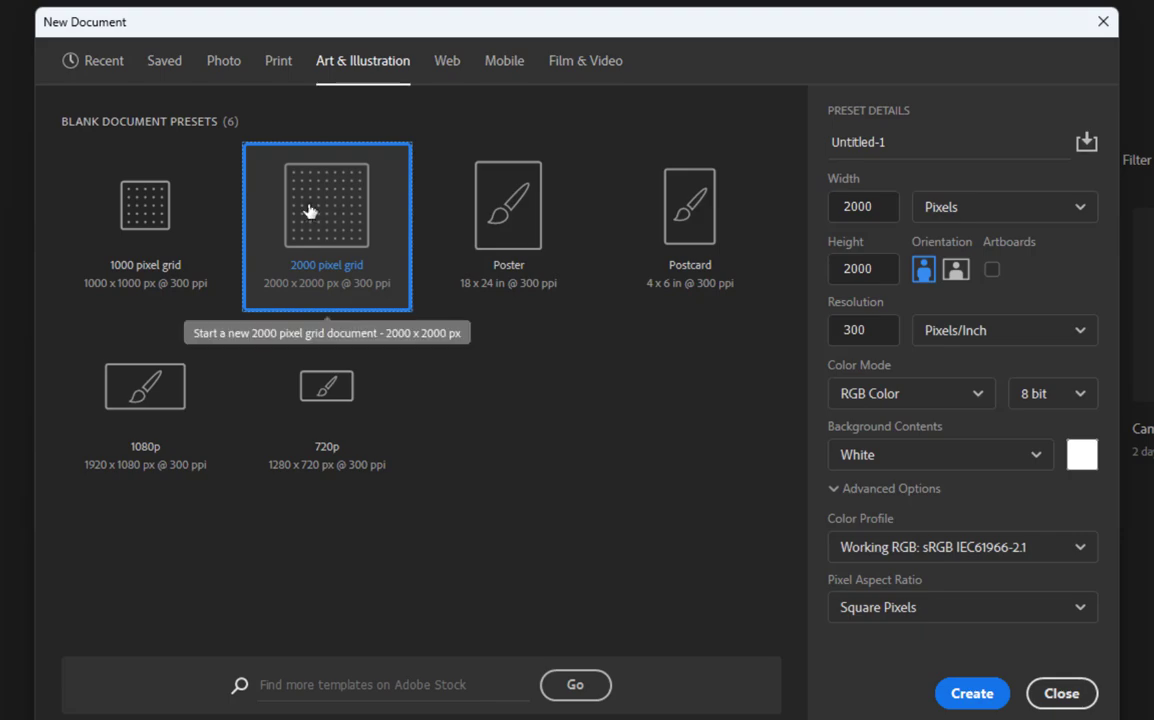
double_click(315, 211)
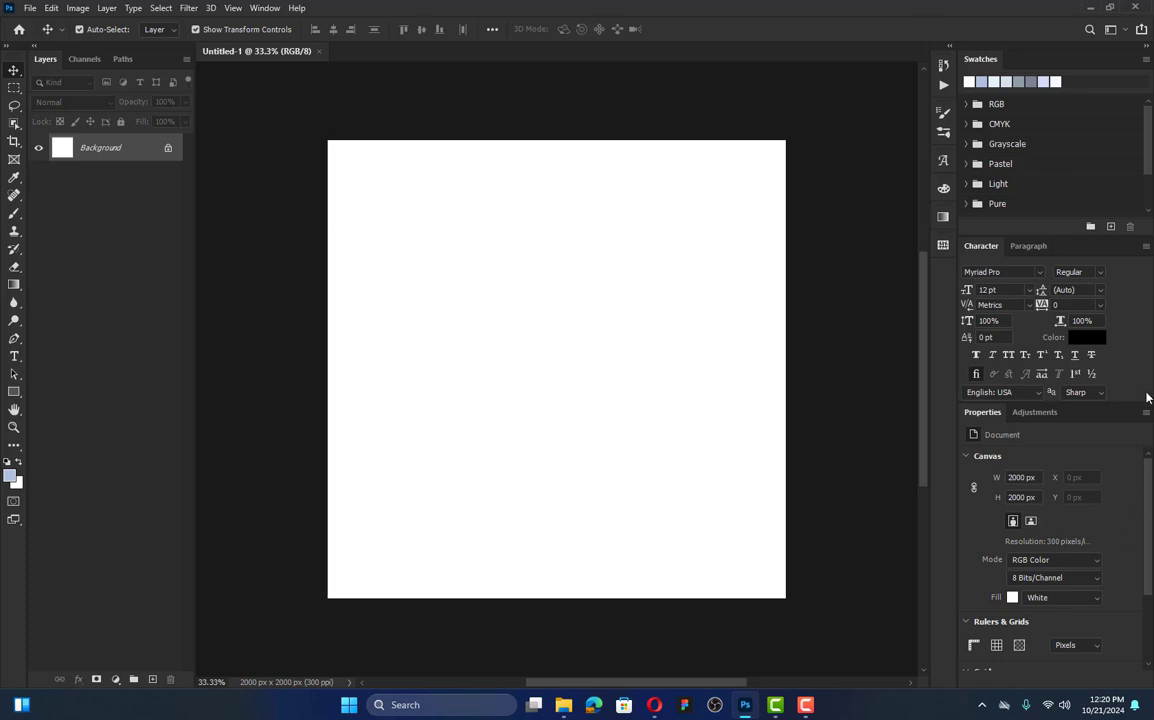
Switch to the Essentials (Default) workspace and reset it to its original layout
left_click(264, 8)
mouse_move(298, 40)
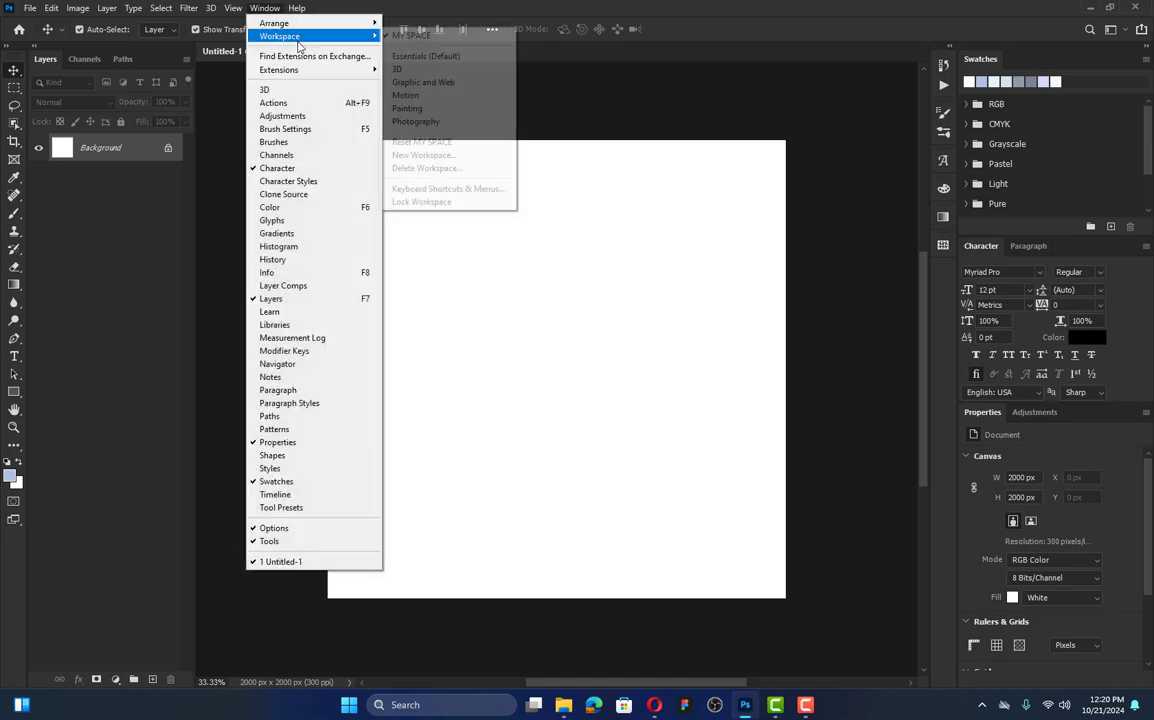
left_click(429, 57)
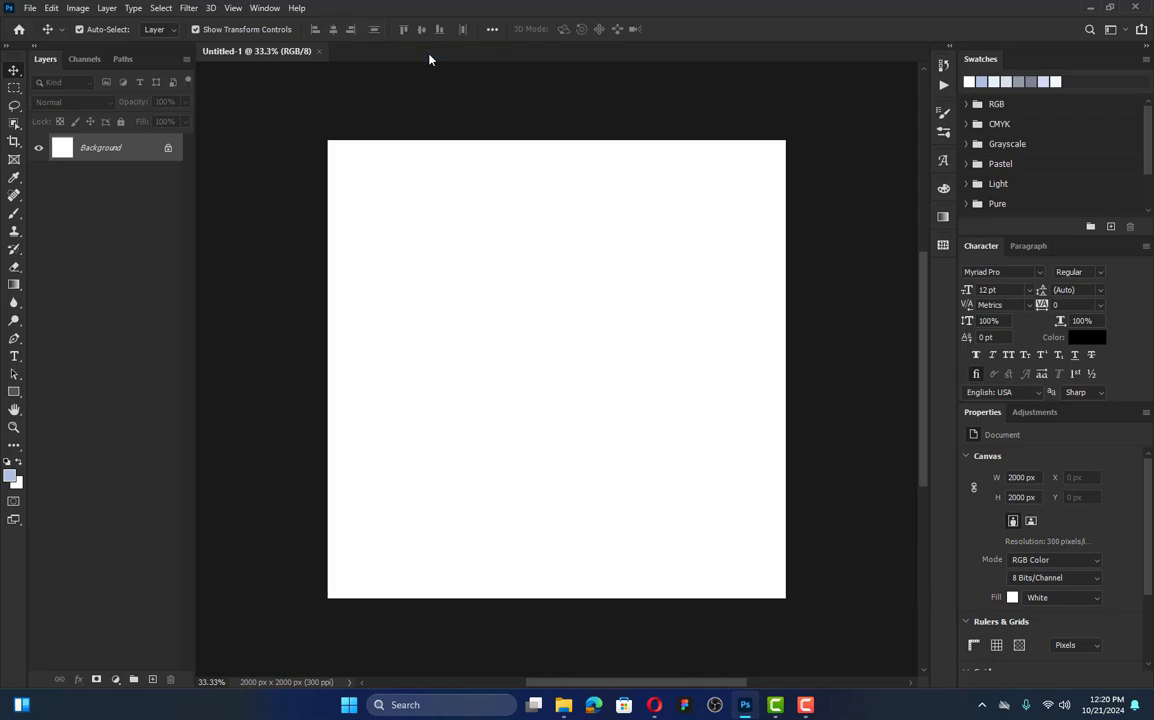
left_click(272, 9)
mouse_move(300, 38)
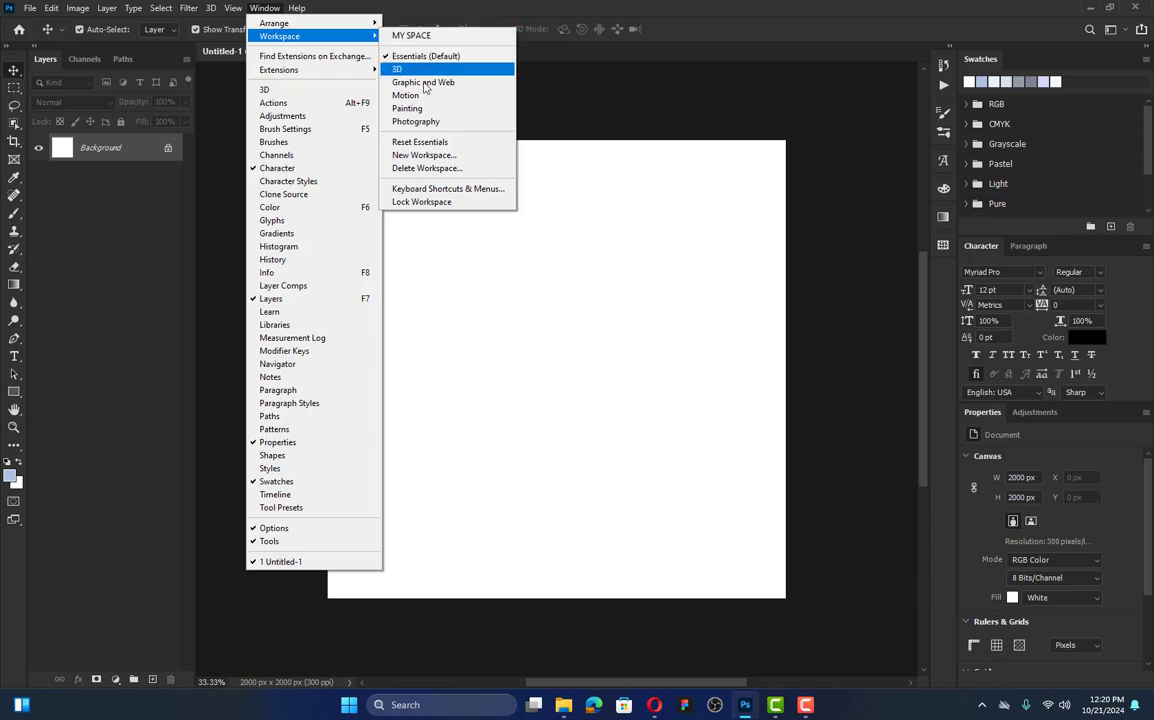
left_click(411, 149)
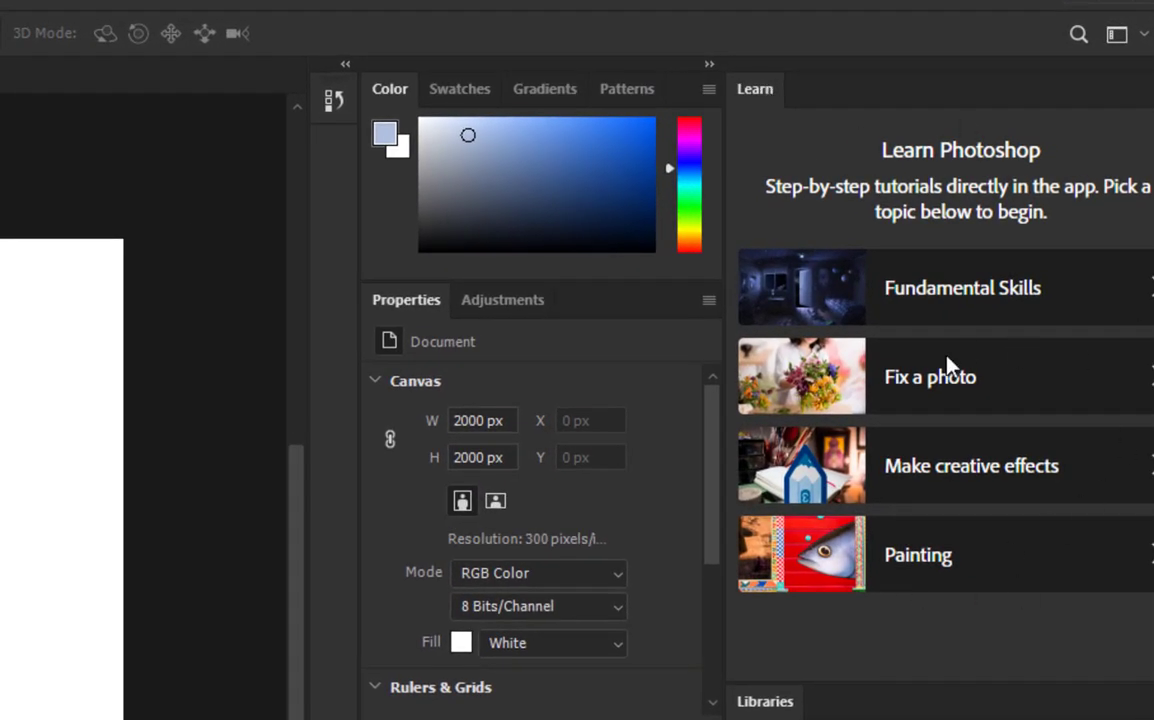
Close the Learn and Libraries panels
right_click(750, 97)
left_click(843, 108)
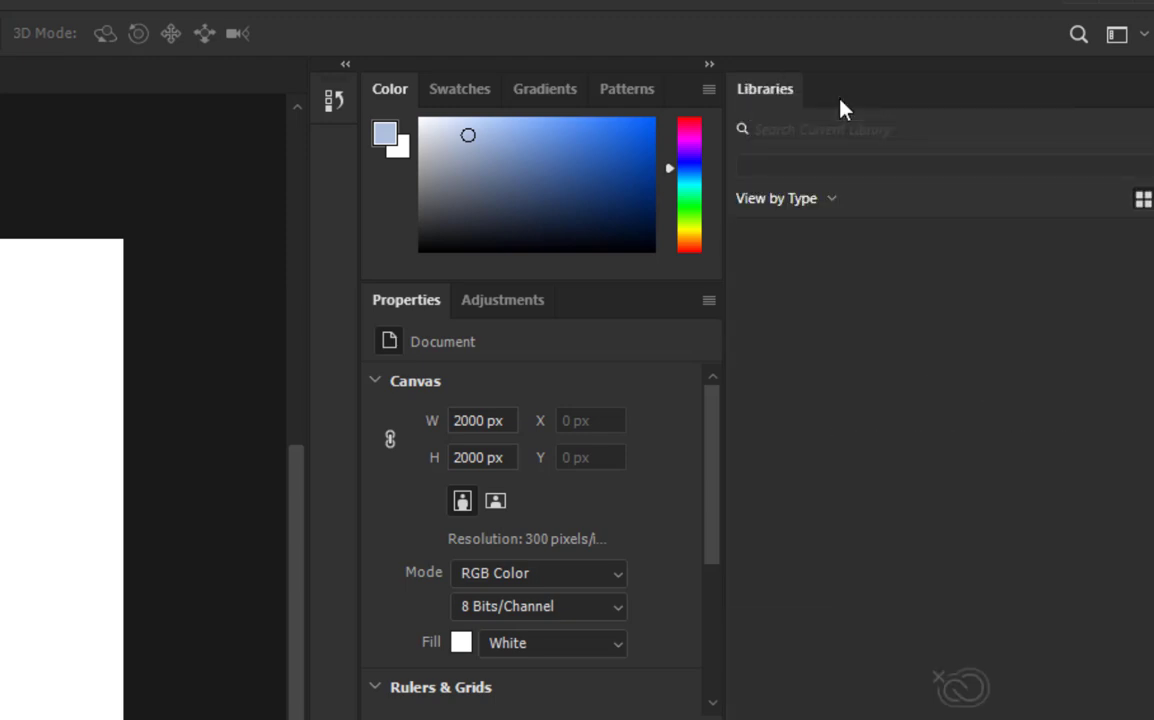
right_click(777, 92)
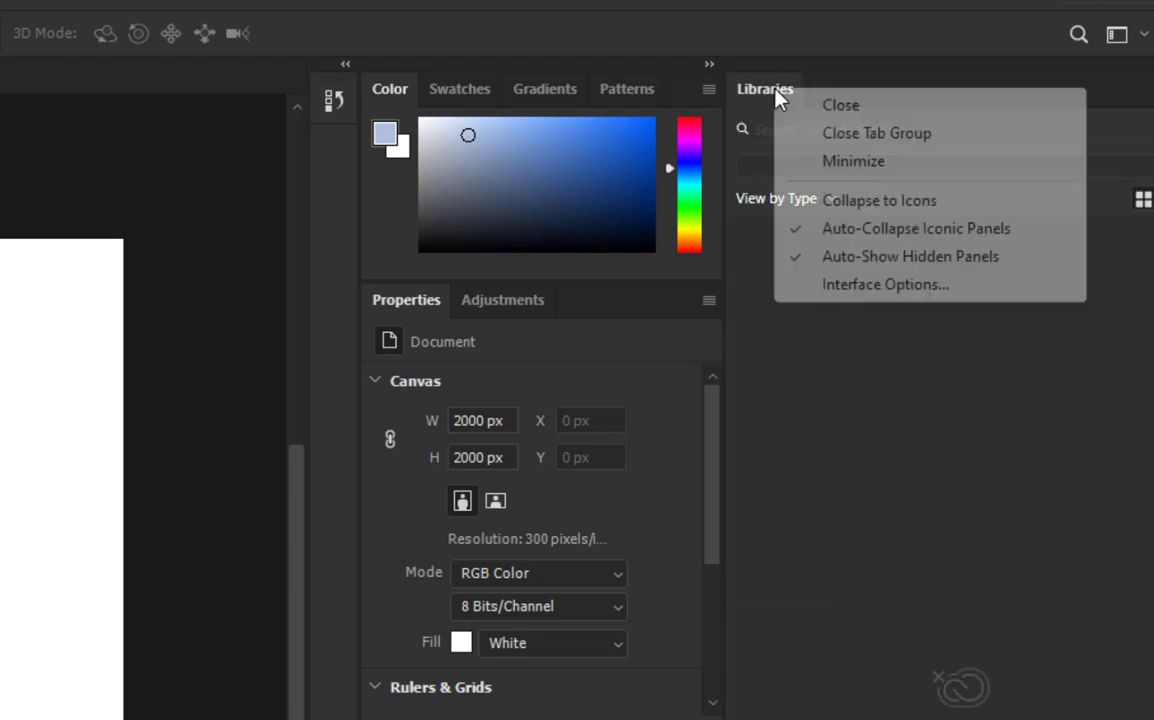
left_click(815, 108)
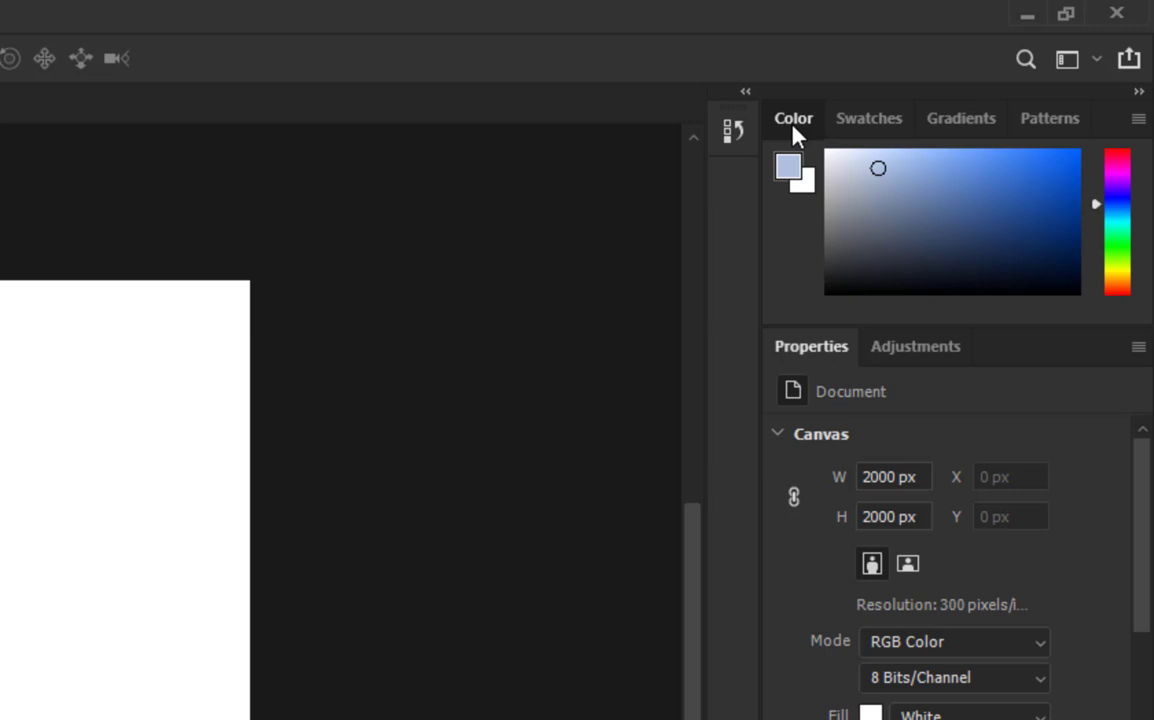
Dock the Color and Patterns panels as icons in the collapsed panel strip, checking that Color expands and collapses
left_click_drag(975, 62, 948, 86)
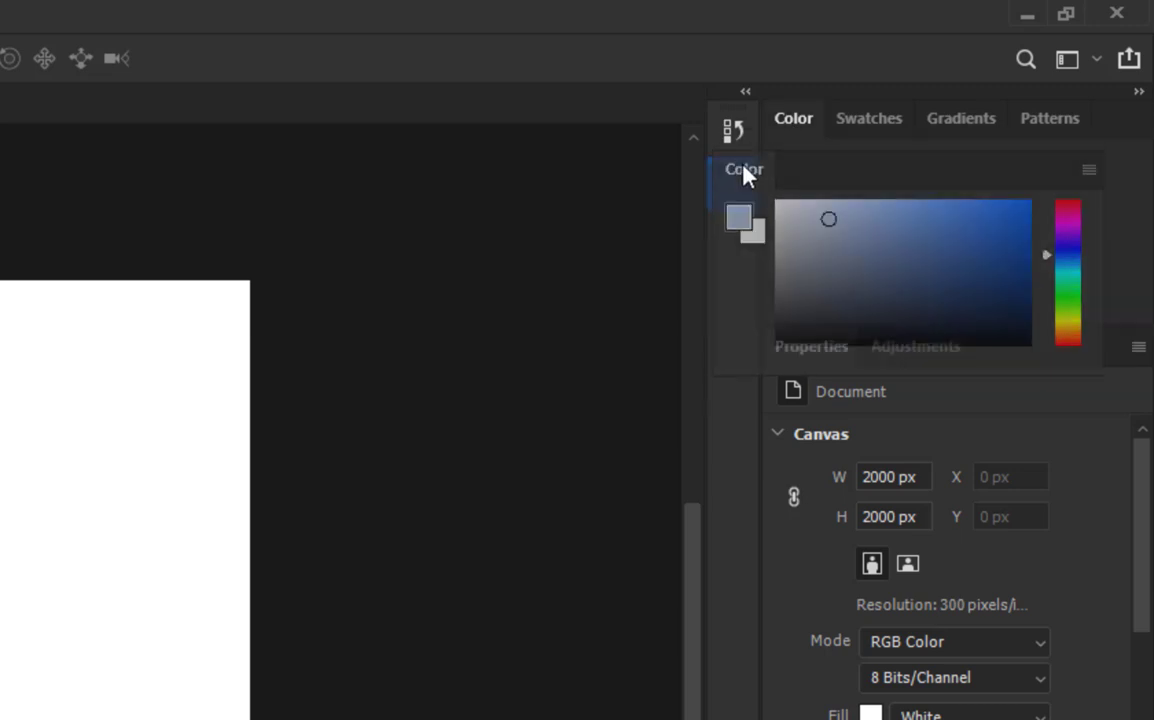
mouse_move(744, 166)
left_mouse_down()
mouse_move(734, 224)
mouse_move(737, 183)
mouse_move(755, 224)
mouse_move(739, 152)
mouse_move(733, 160)
mouse_move(786, 121)
mouse_move(734, 167)
mouse_move(742, 185)
mouse_move(737, 176)
left_mouse_up()
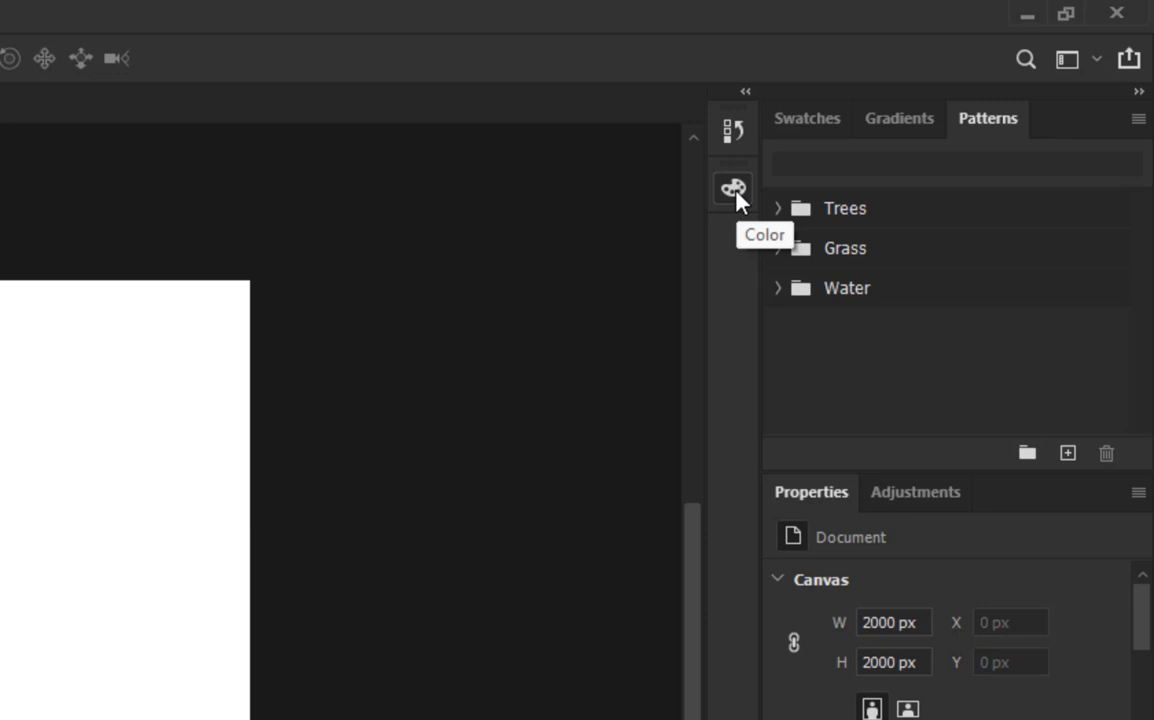
left_click(735, 190)
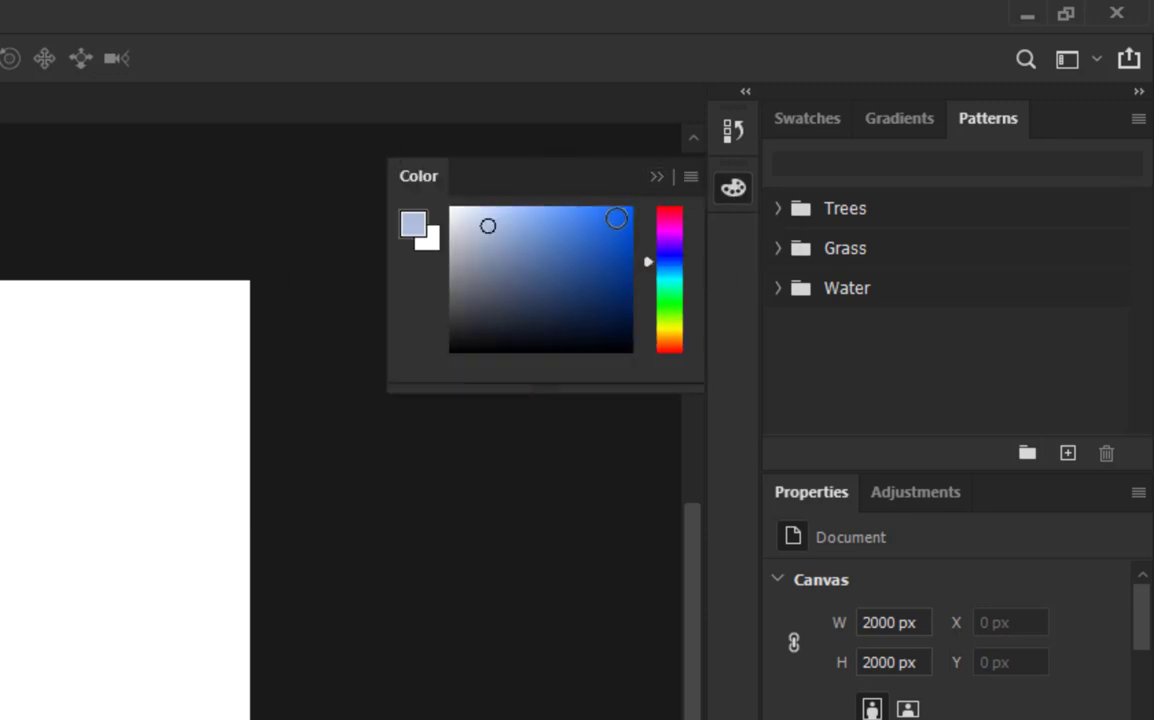
left_click(724, 196)
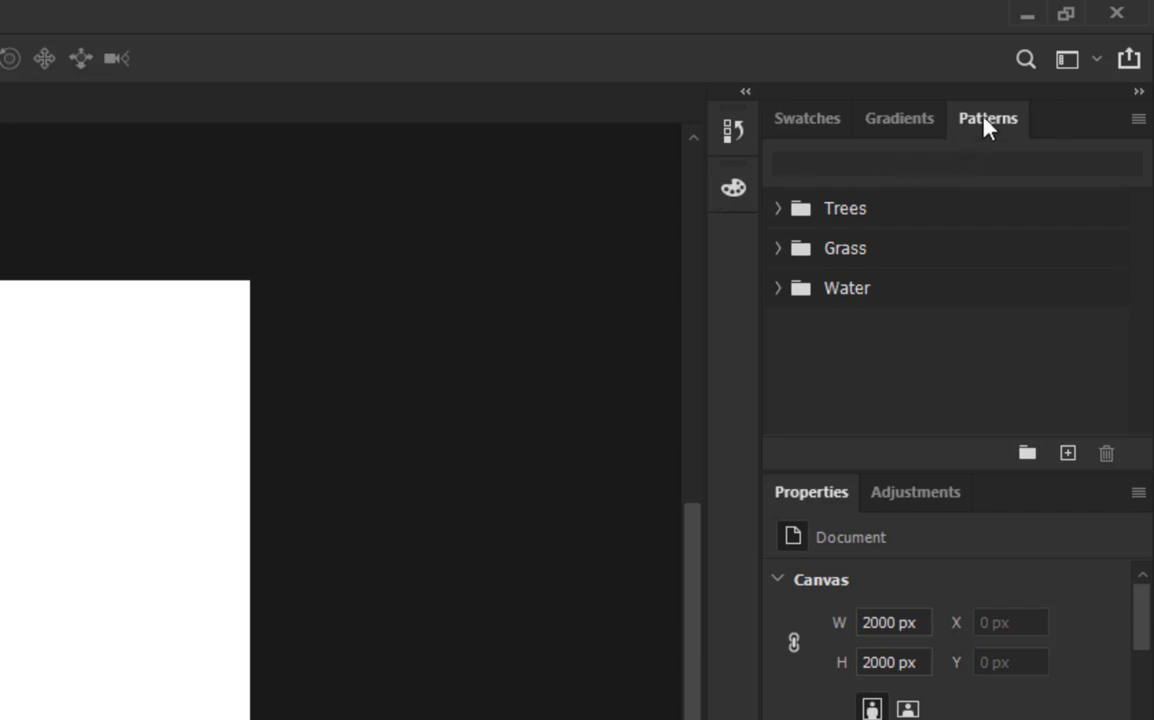
left_click_drag(988, 120, 738, 245)
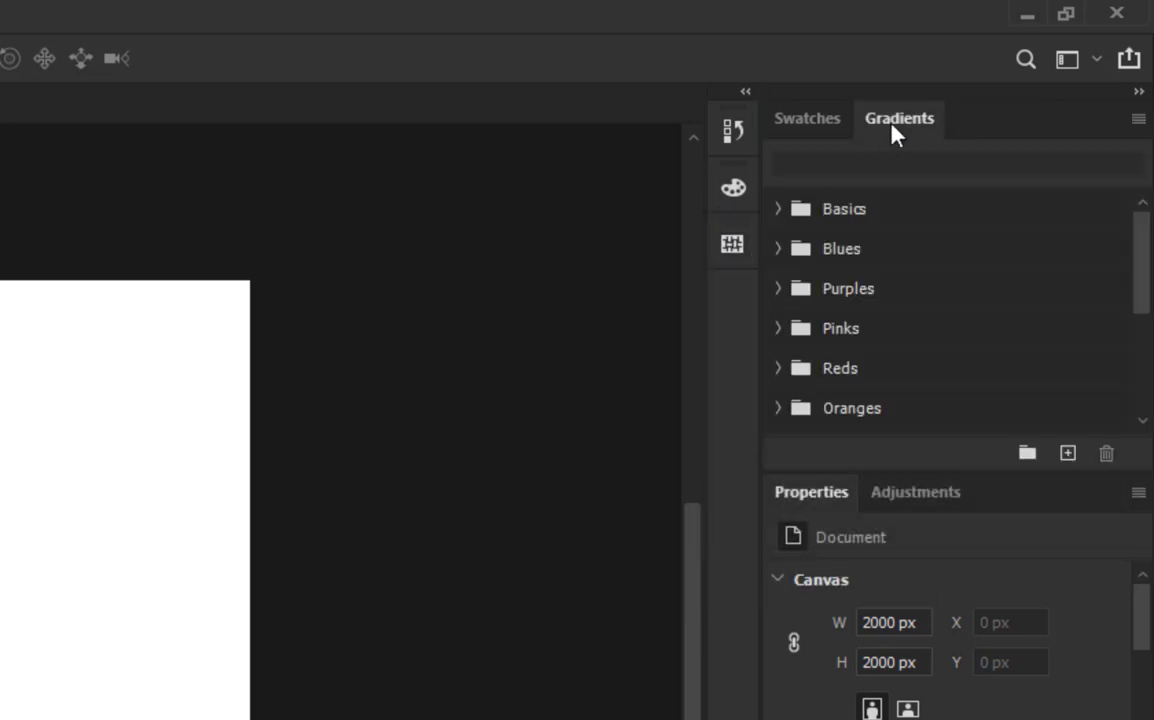
Dock the Gradients and Adjustments panels as icons, and group the Properties panel with Swatches in a widened panel column
left_click_drag(893, 120, 737, 290)
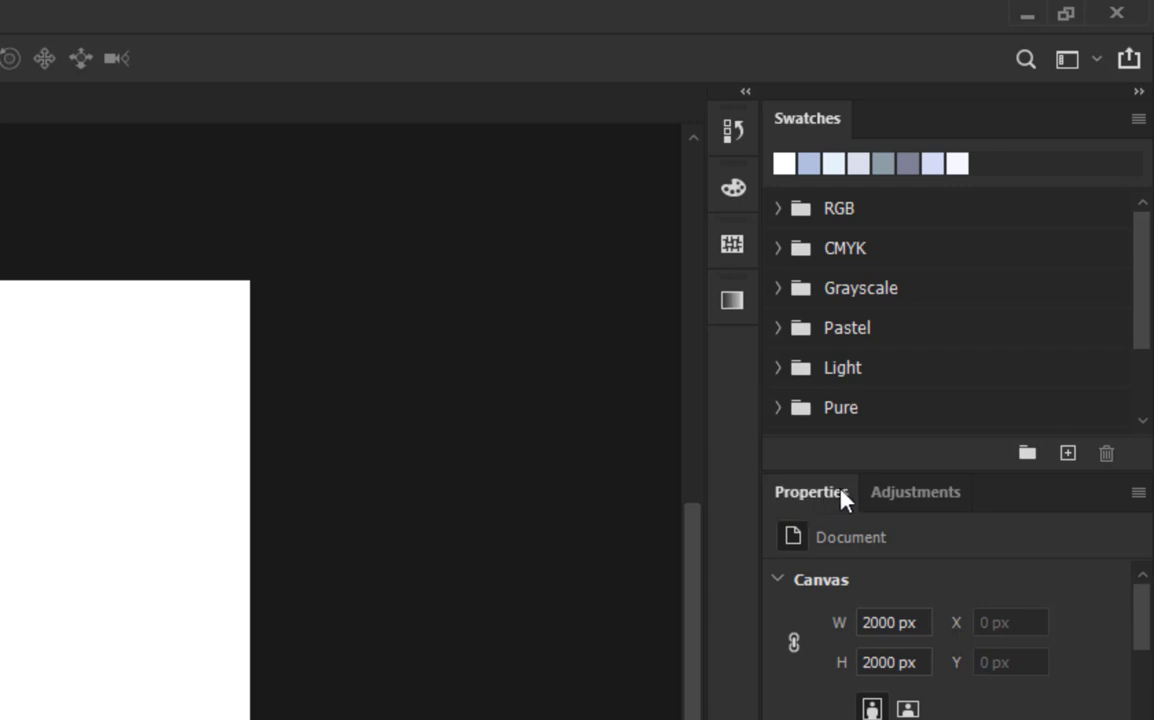
left_click_drag(935, 497, 745, 362)
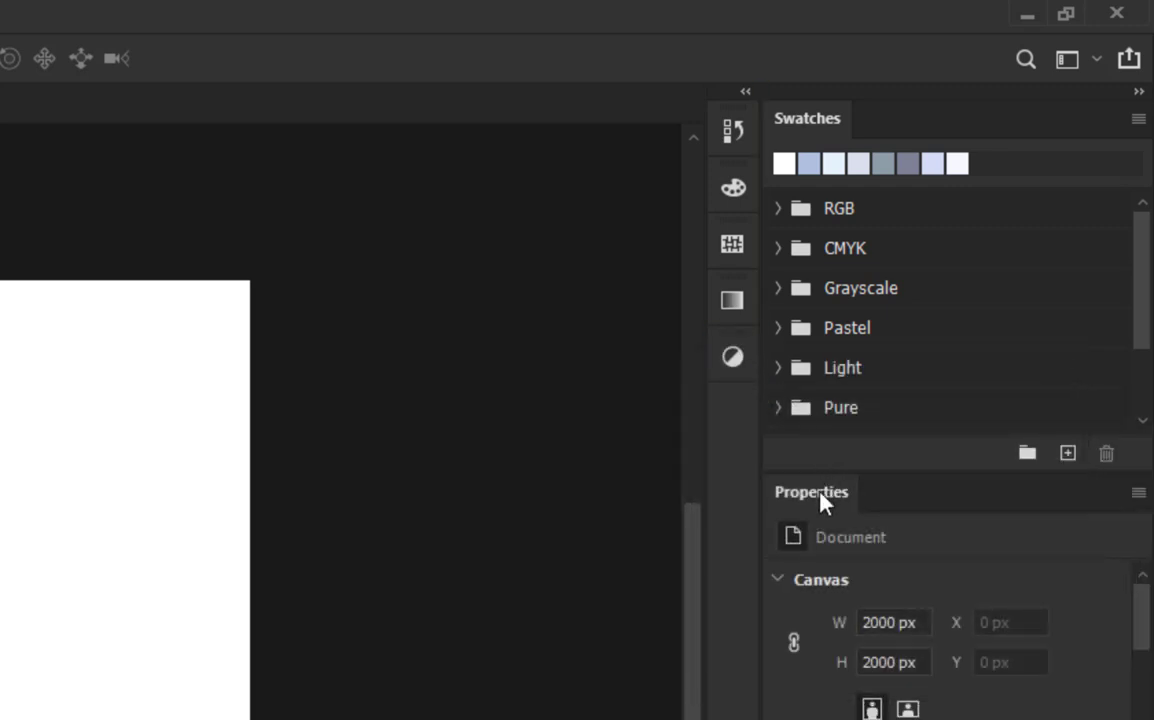
left_click_drag(840, 510, 922, 138)
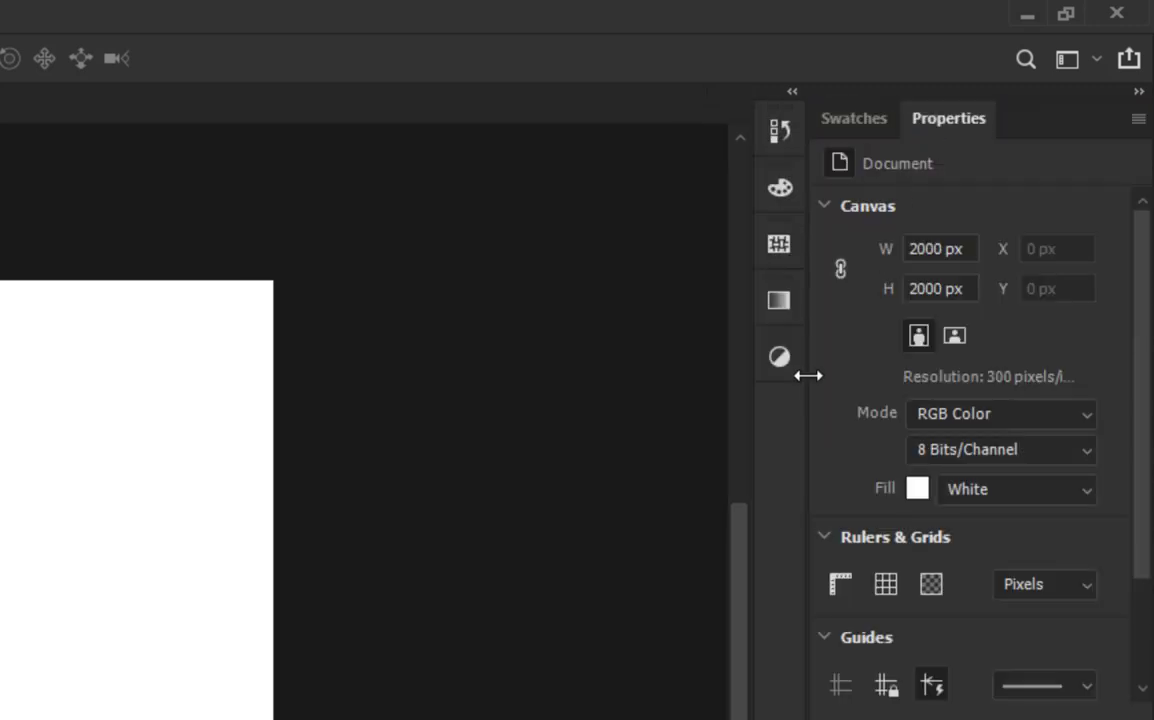
left_click_drag(808, 380, 733, 378)
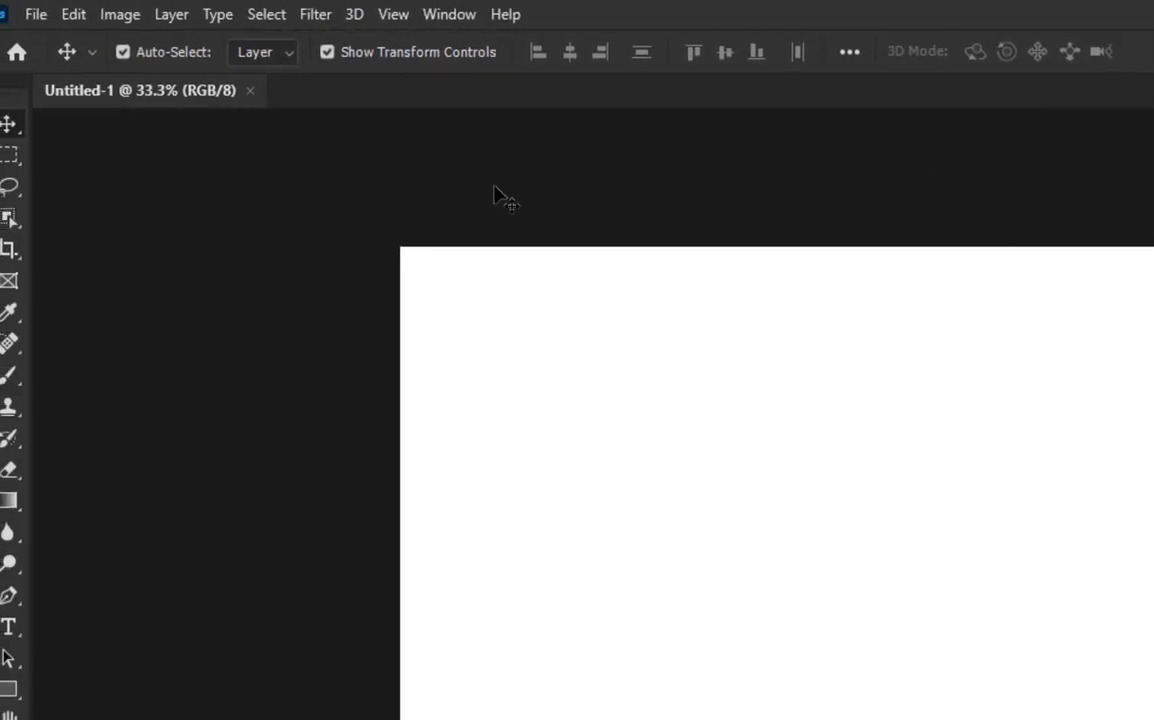
Show the Character panel and dock it together with Paragraph in the Swatches and Properties panel group
left_click(450, 15)
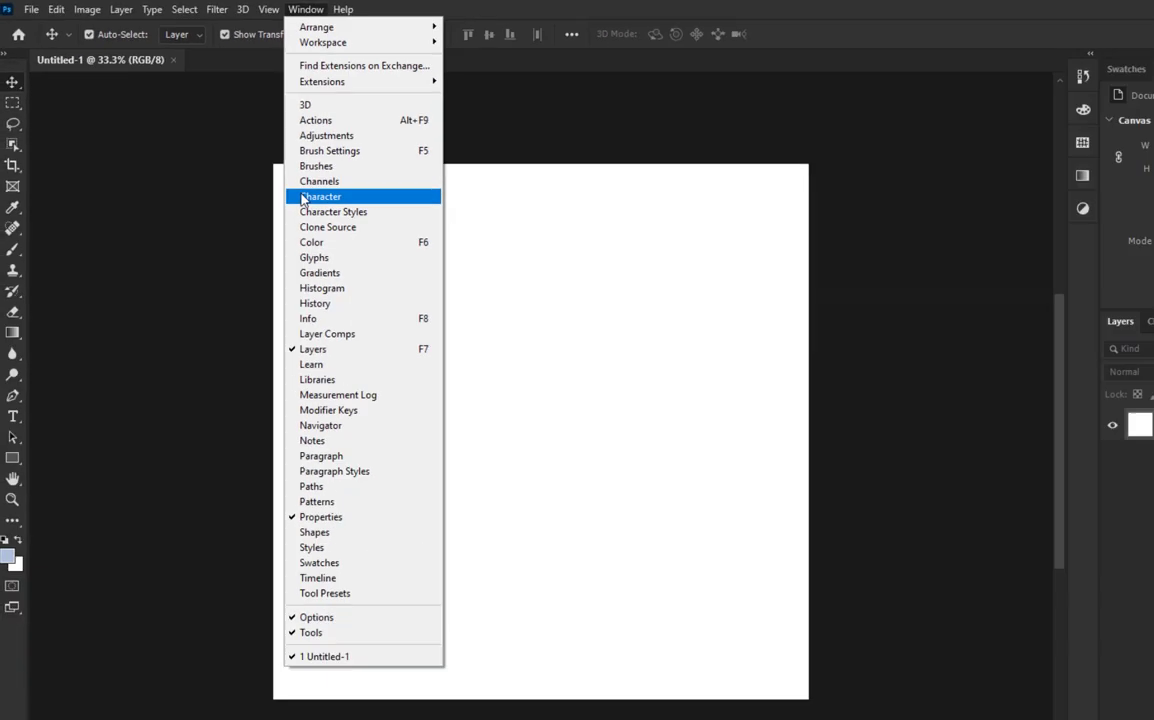
left_click(320, 197)
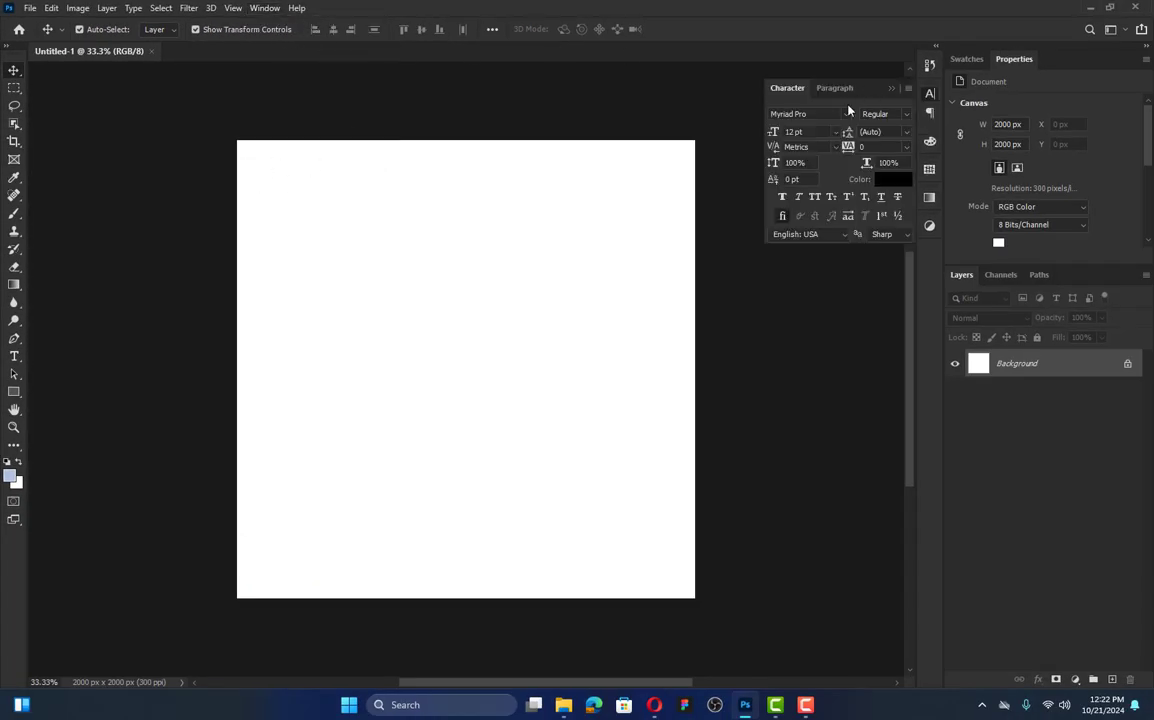
left_click_drag(877, 88, 786, 122)
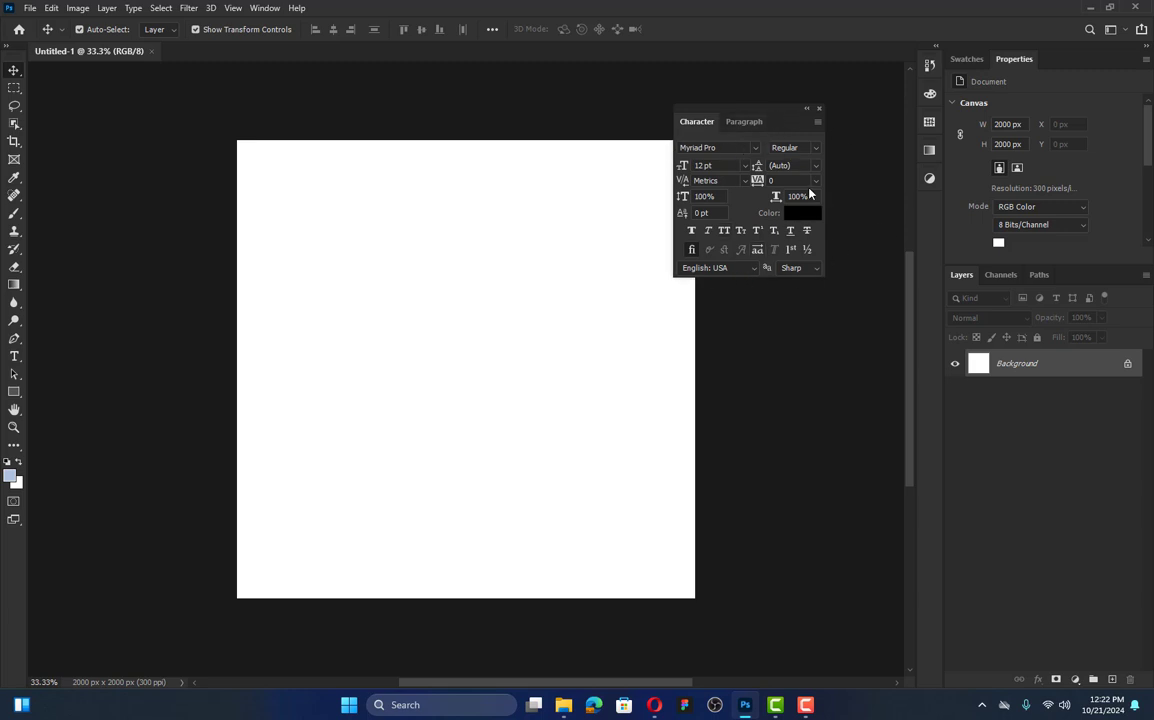
left_click_drag(730, 111, 1061, 61)
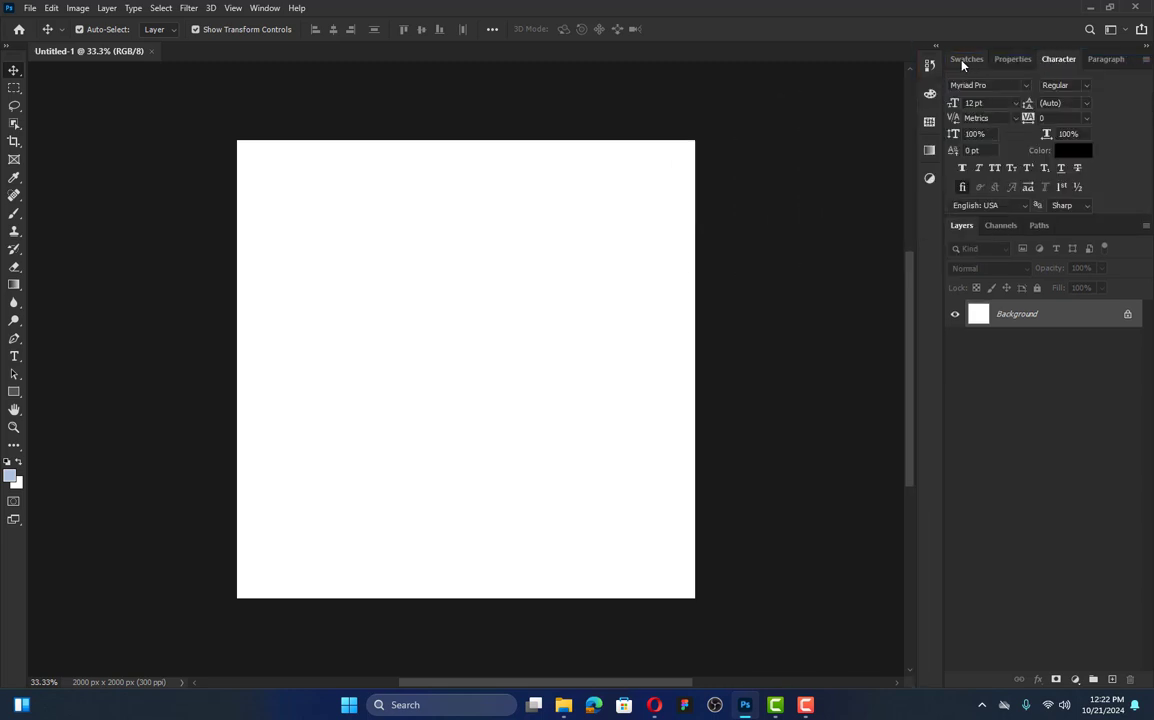
Review the contents of the Swatches, Properties, Character and Paragraph panels in the shared group
left_click(963, 63)
left_click(1028, 62)
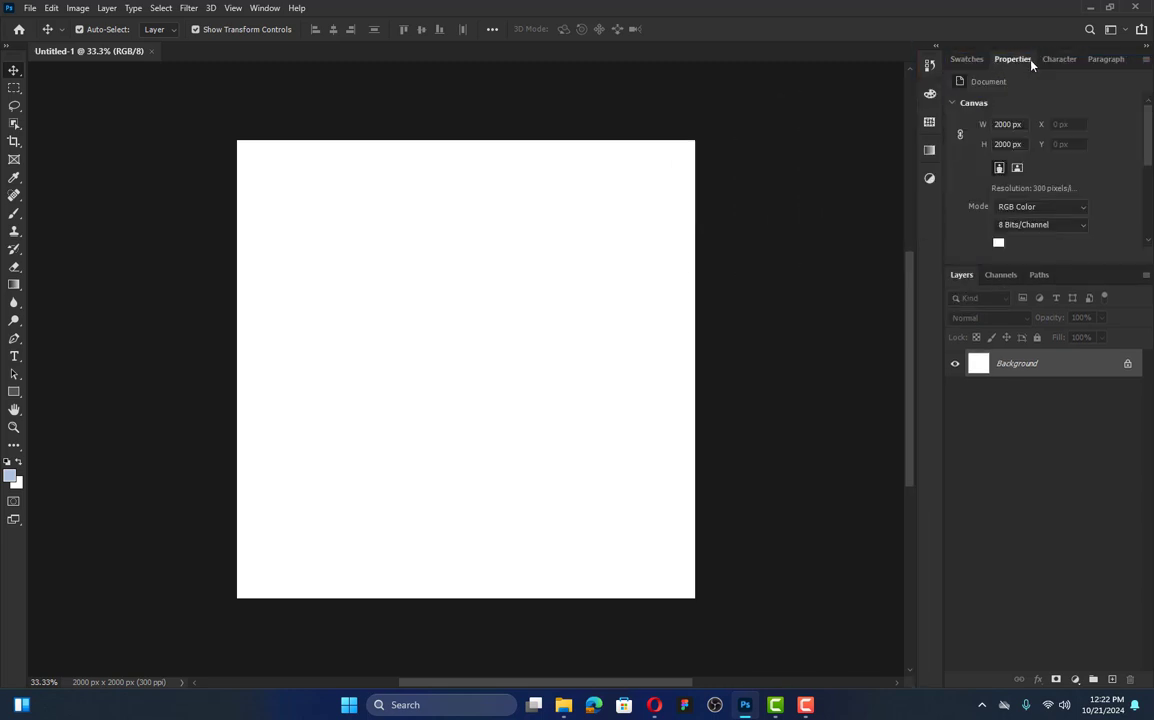
left_click(1054, 62)
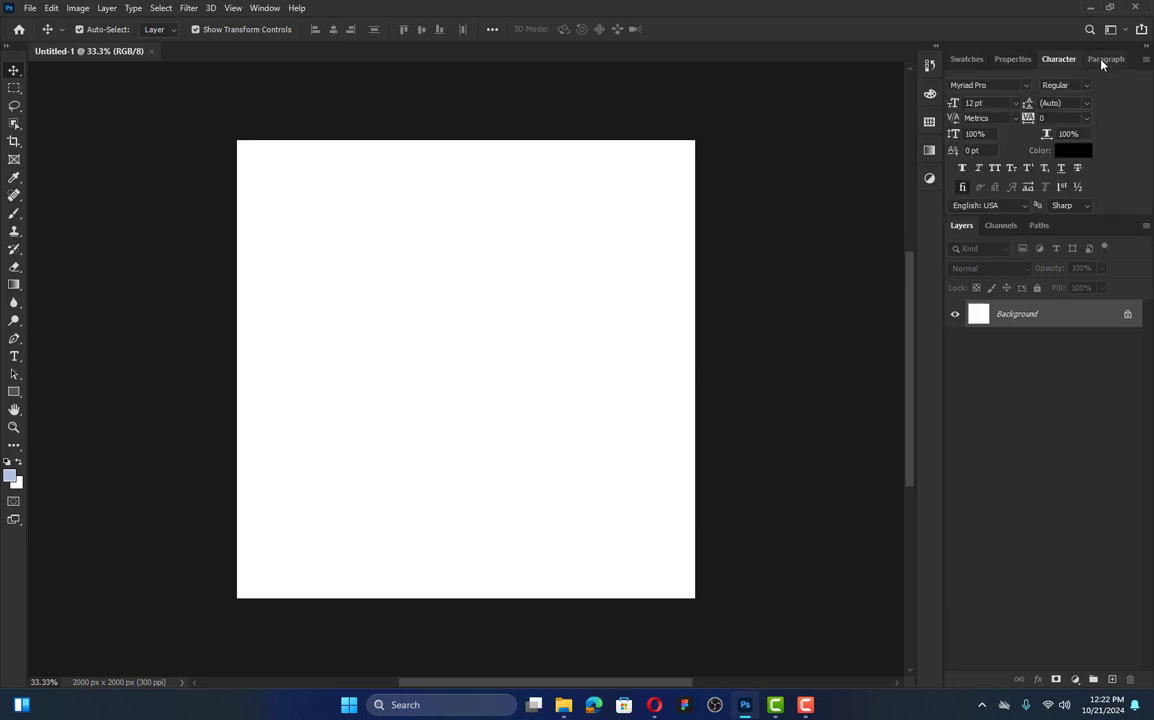
left_click(1102, 61)
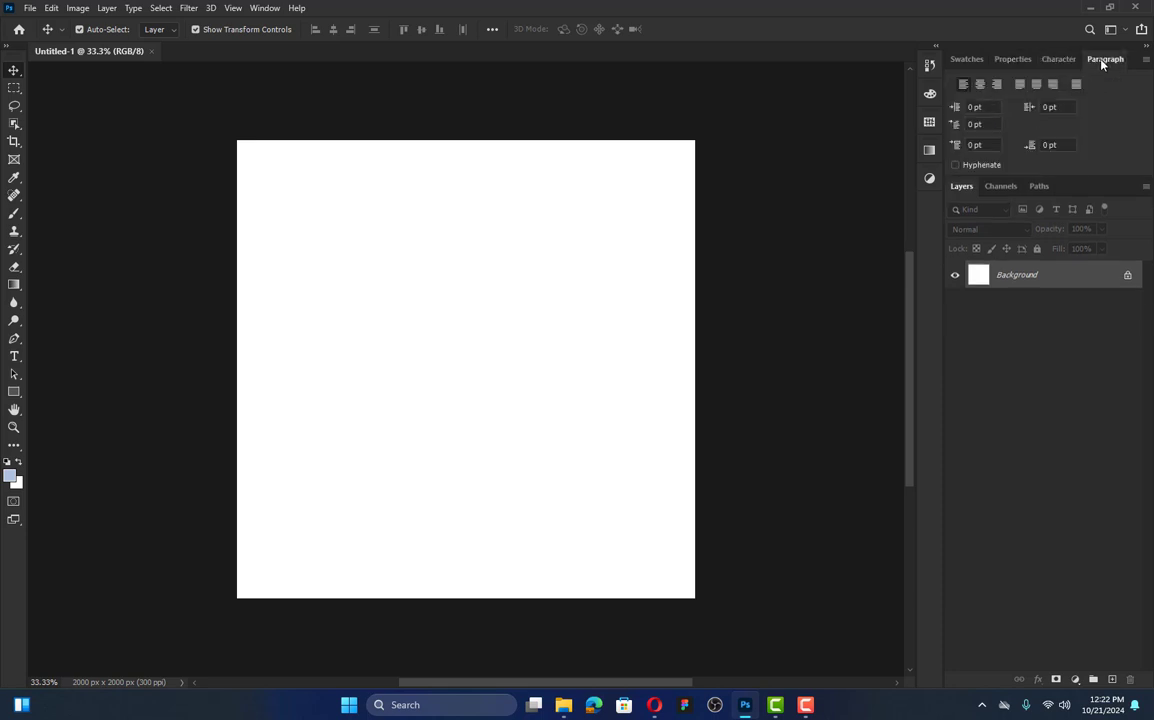
left_click(970, 62)
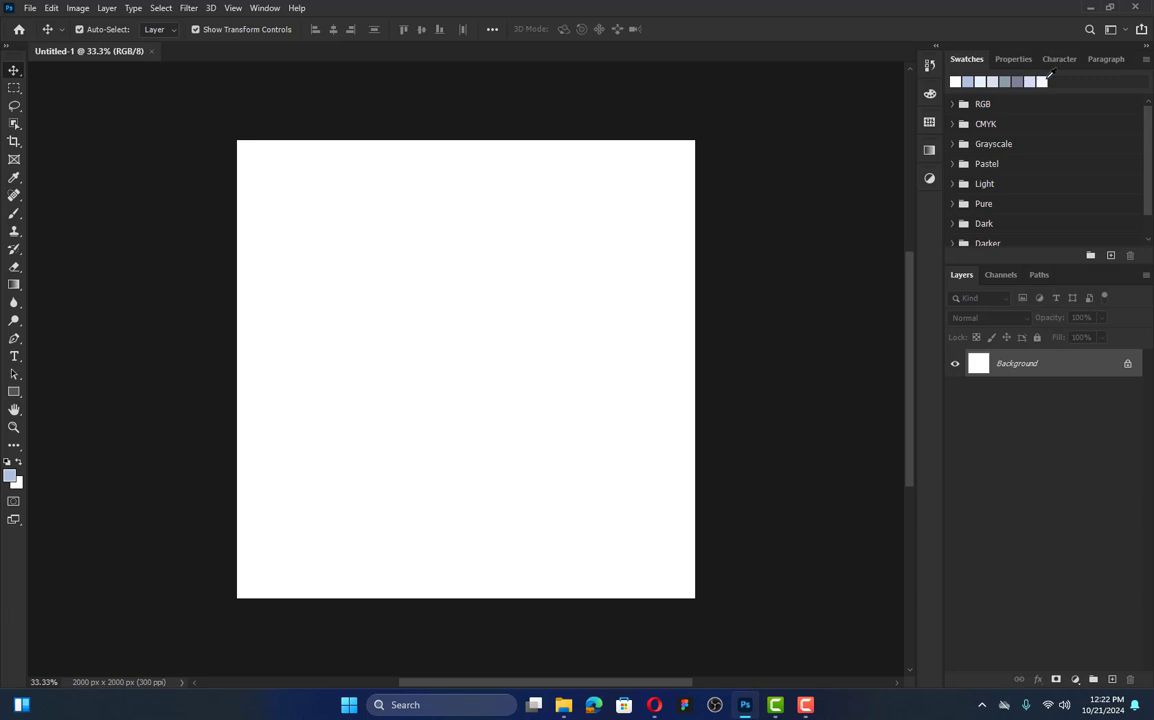
left_click(1013, 60)
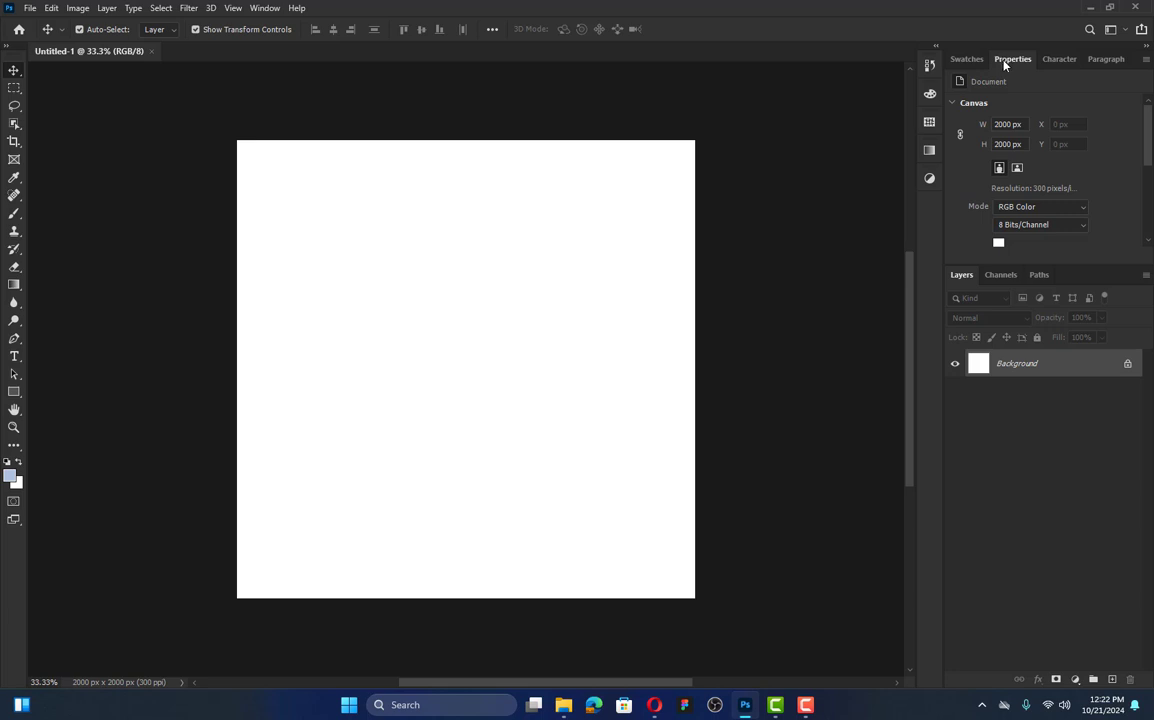
left_click(1047, 60)
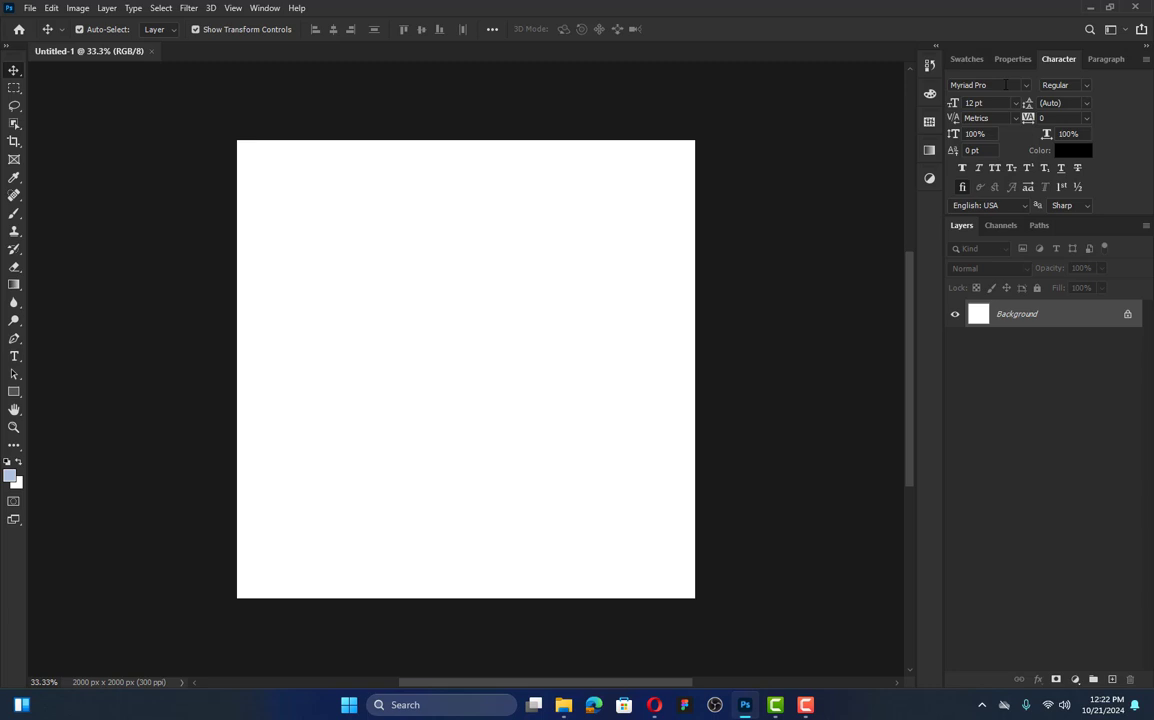
left_click(1103, 60)
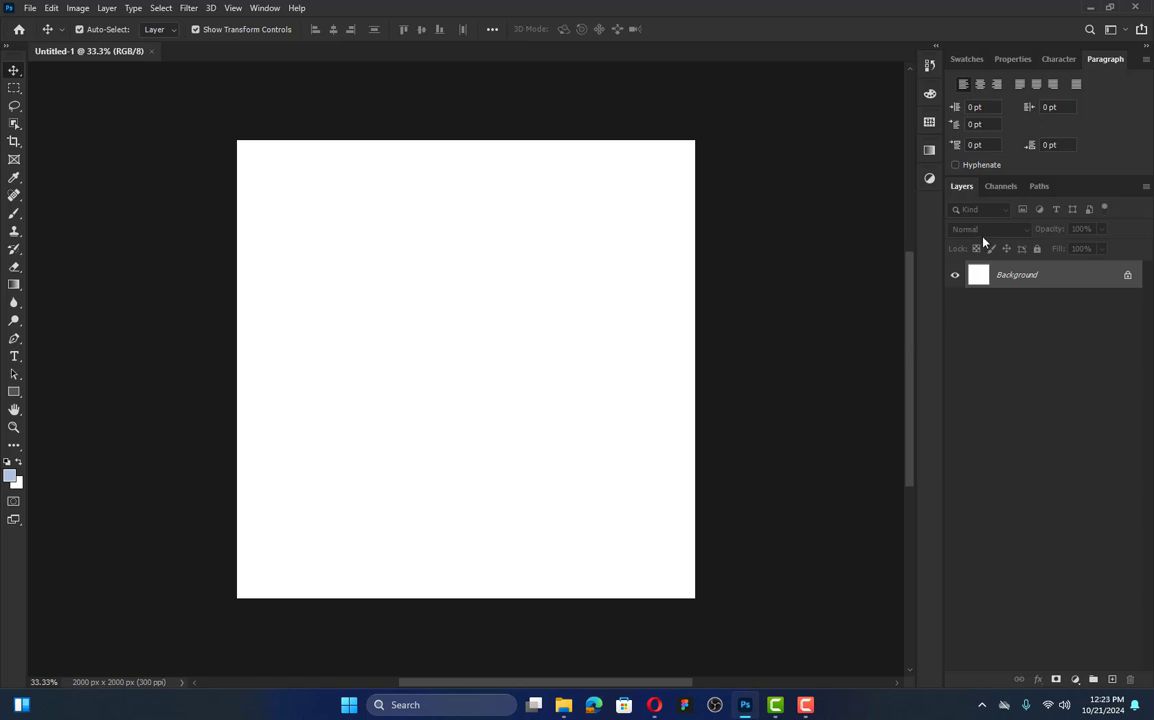
Draw a rectangle of about 1234 x 949 px and, on a new layer, an overlapping one of about 739 x 805 px toward the upper right
left_click(13, 394)
left_click_drag(304, 237, 589, 457)
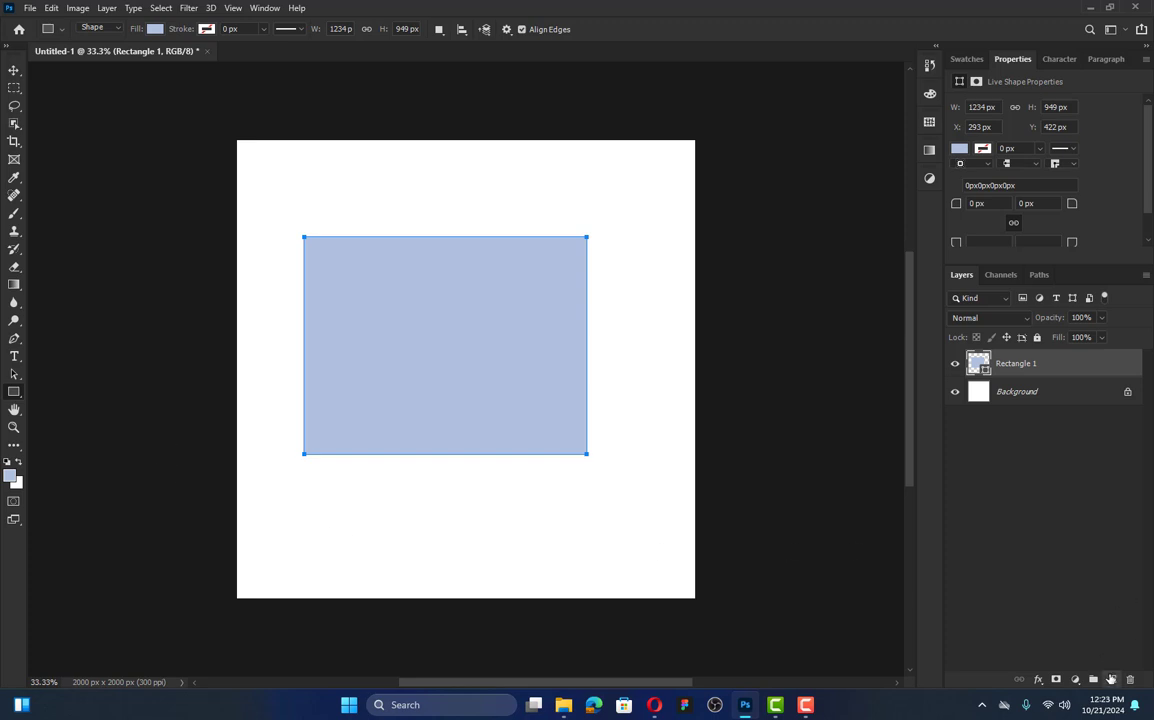
left_click(1112, 679)
left_click_drag(475, 185, 645, 369)
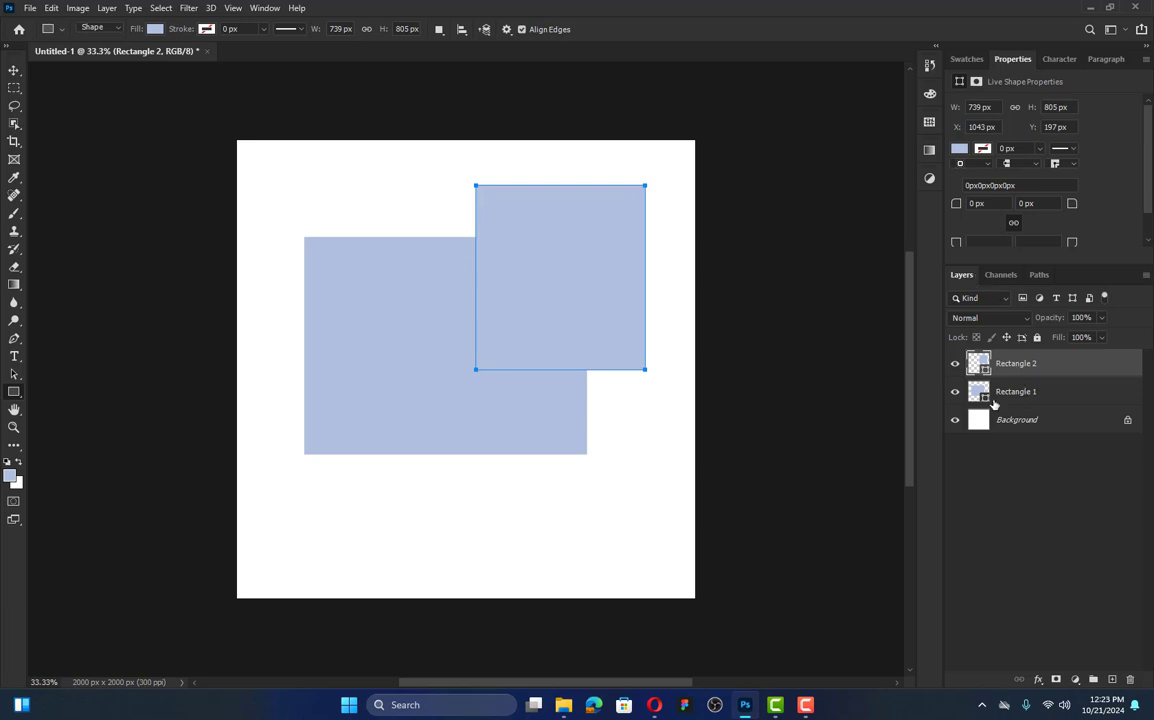
Switch the layer selection between Rectangle 1 and Rectangle 2, ending on Rectangle 1
left_click(1037, 392)
left_click(1036, 366)
left_click(1030, 391)
Try rotating Rectangle 2 by about 90 degrees with the Move tool's transform controls
left_click(14, 71)
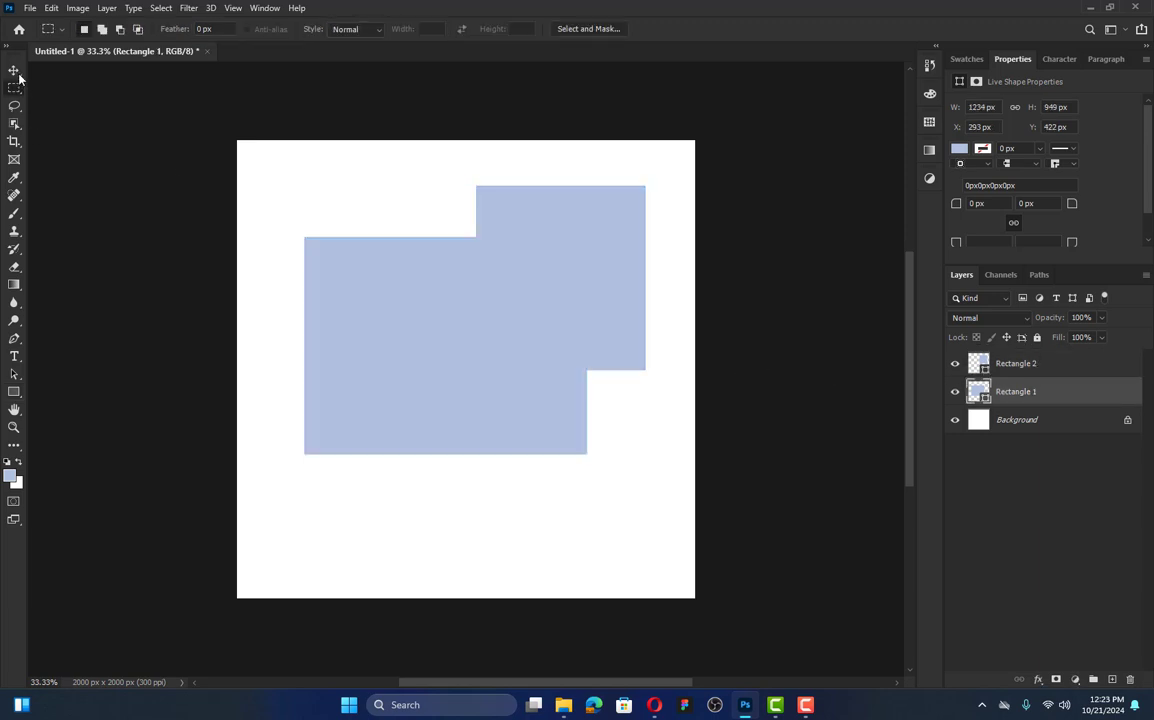
left_click(505, 203)
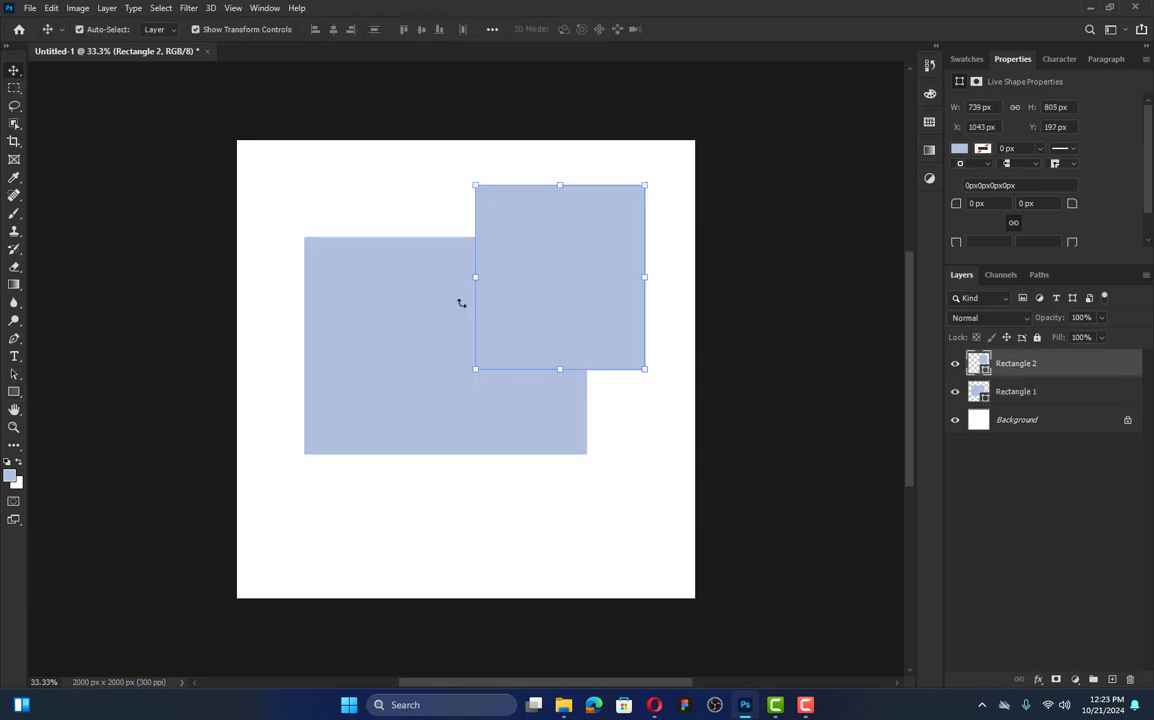
key("ctrl+t")
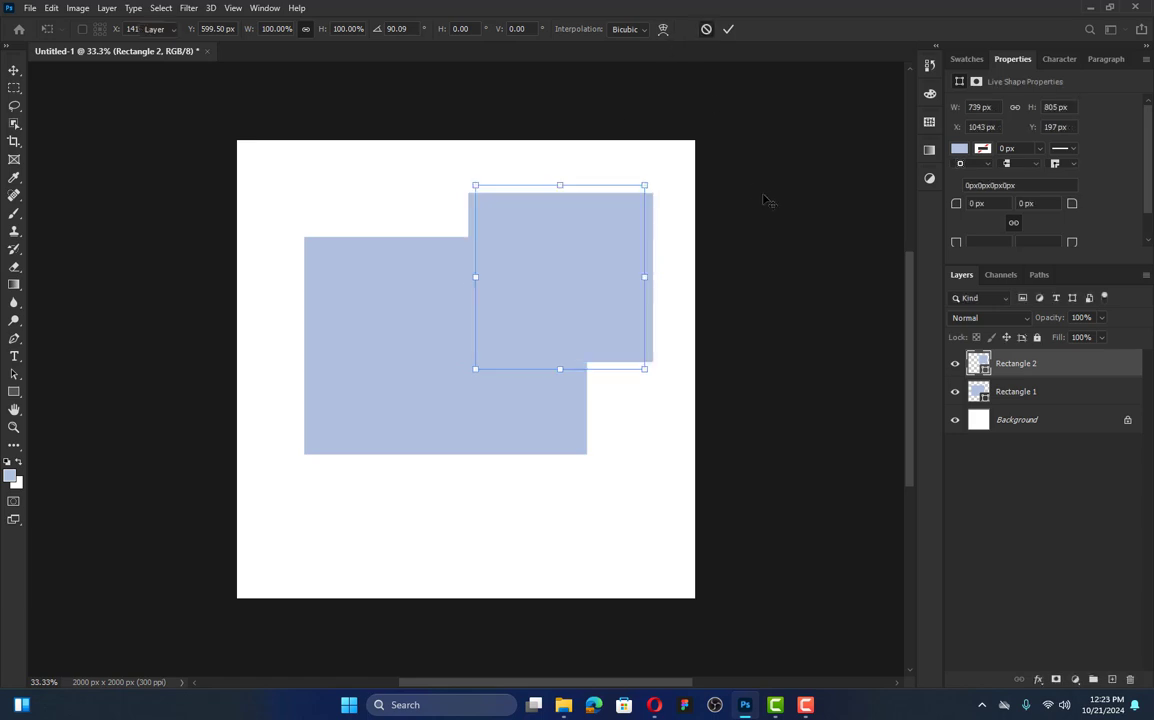
key("Return")
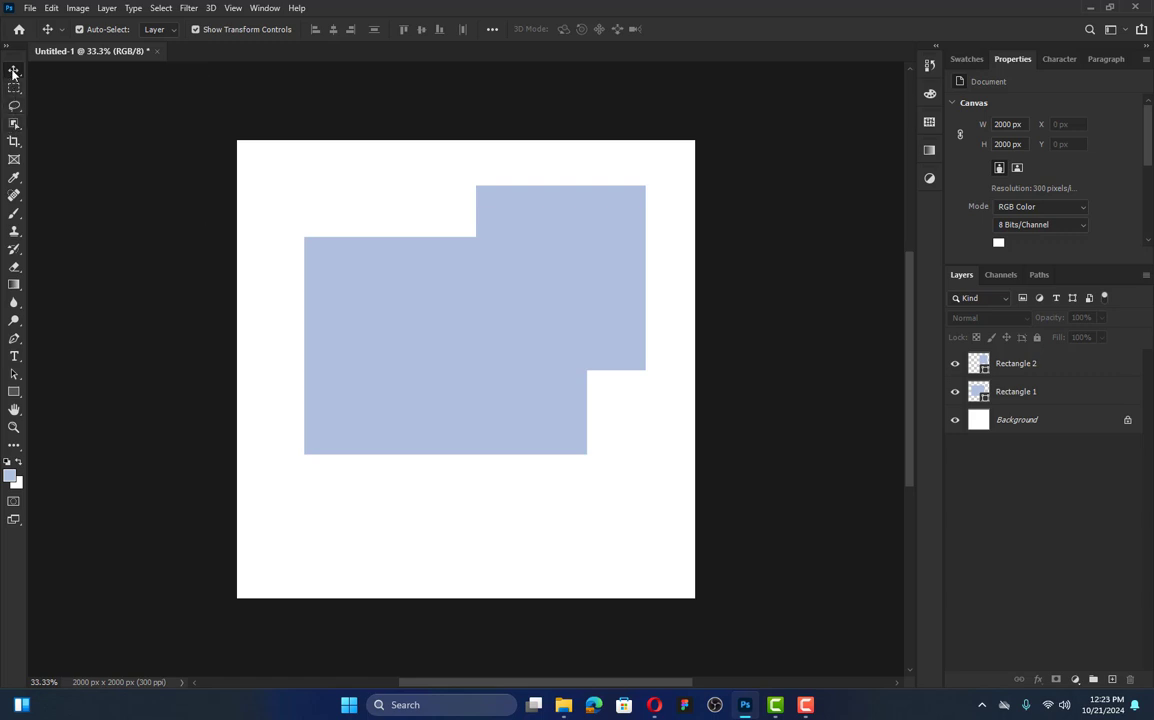
Move Rectangle 2 to the canvas's upper-right corner and Rectangle 1 below it, at about X 617 px and Y 1000 px
left_click(549, 192)
left_click_drag(550, 255, 439, 220)
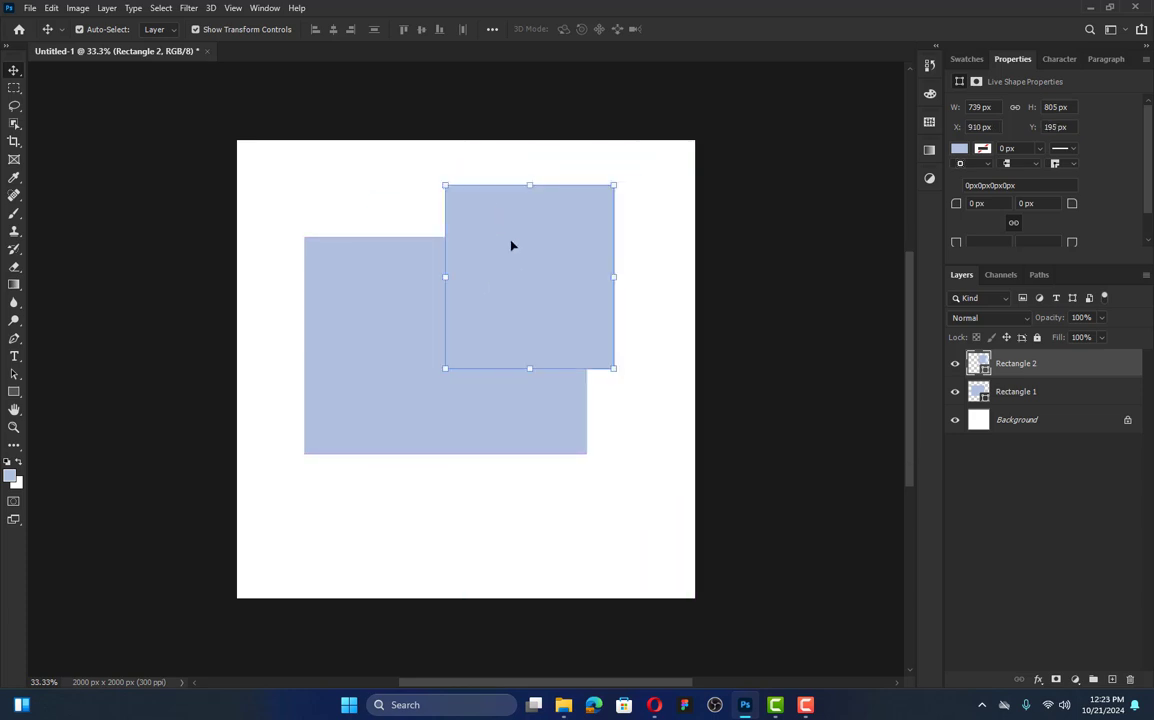
left_click(306, 287)
left_click(598, 196)
left_click_drag(505, 291, 598, 247)
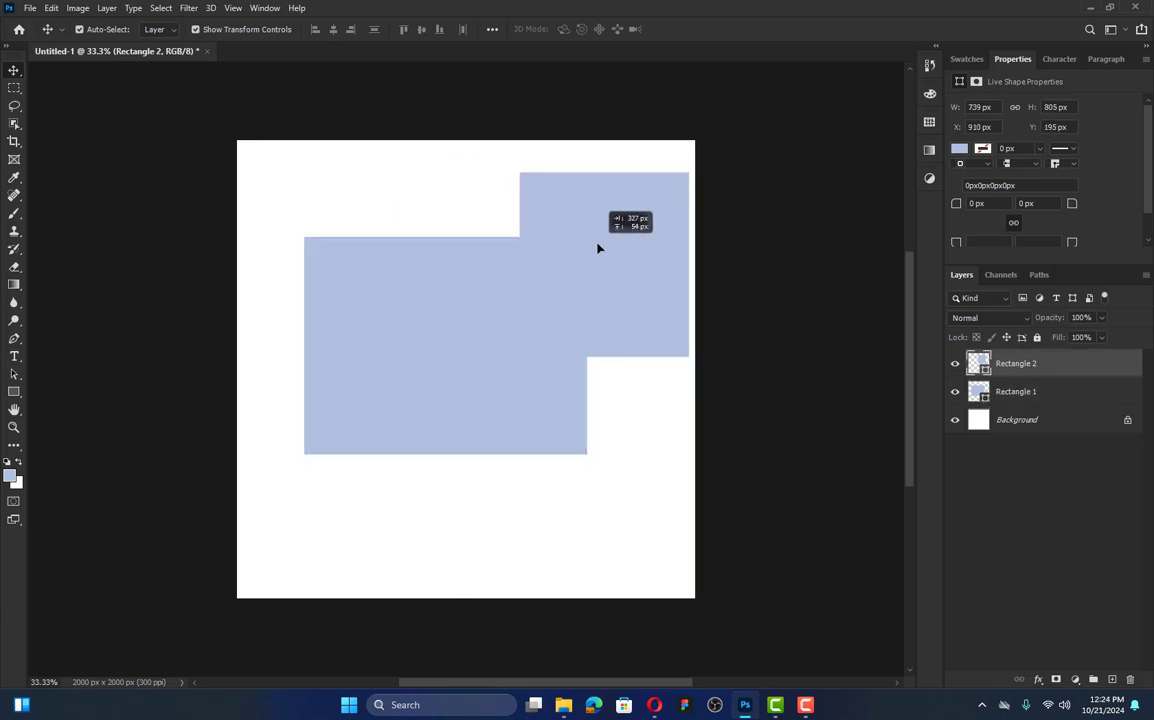
left_click_drag(395, 295, 418, 354)
left_click_drag(397, 379, 452, 434)
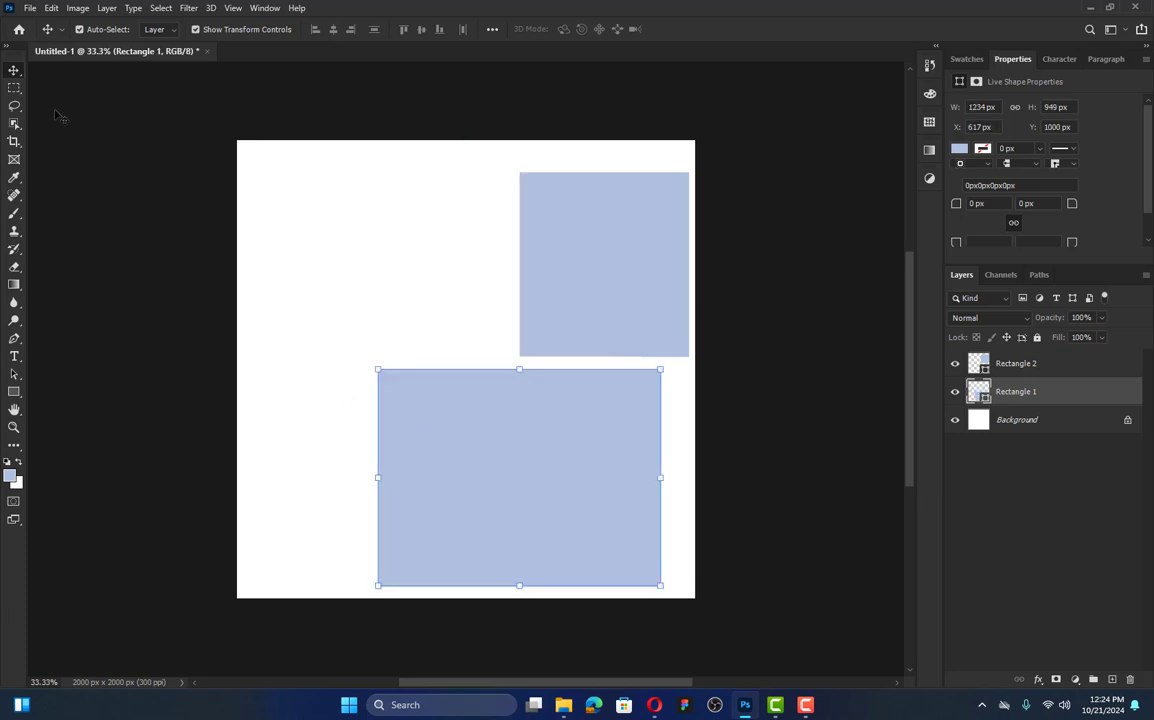
Crop the canvas to the 4 : 5 (8 : 10) ratio with Delete Cropped Pixels turned off
left_click(14, 142)
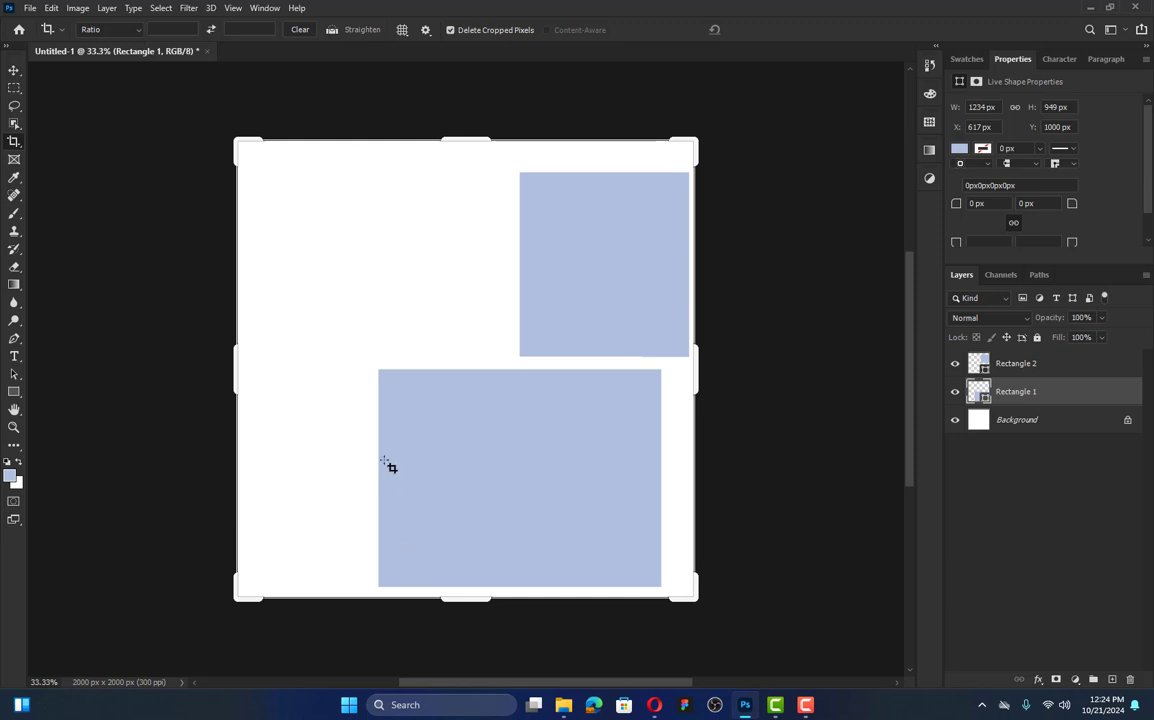
left_click(101, 33)
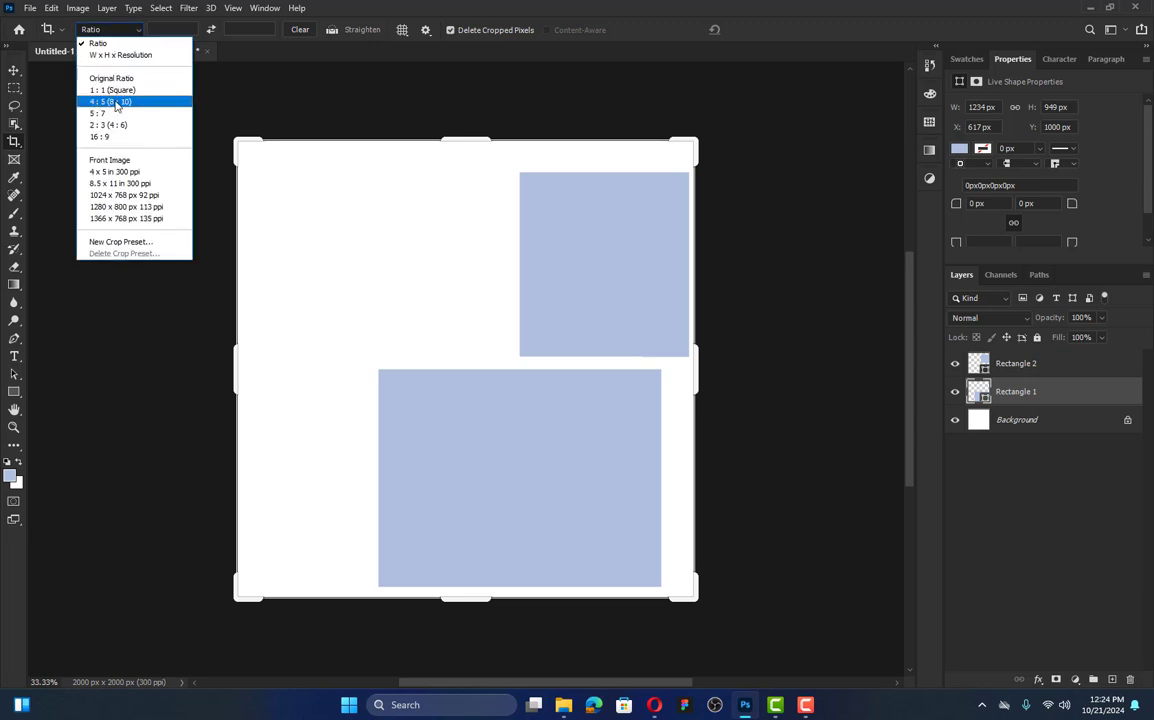
left_click(108, 96)
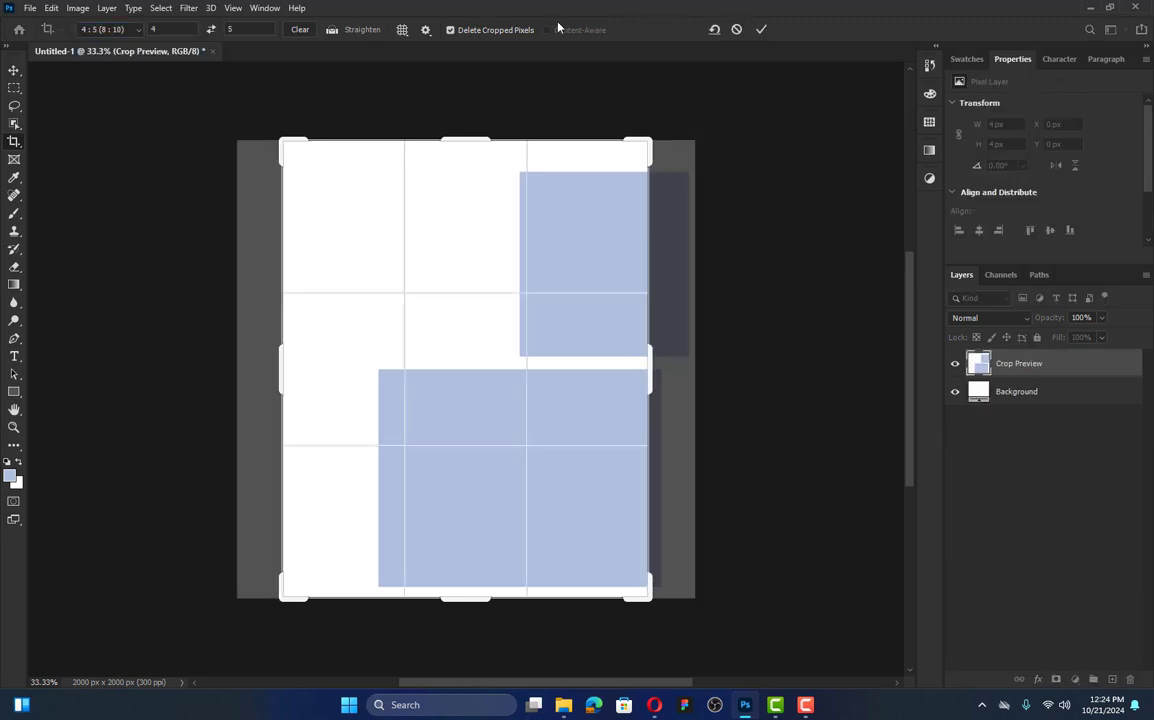
left_click(761, 29)
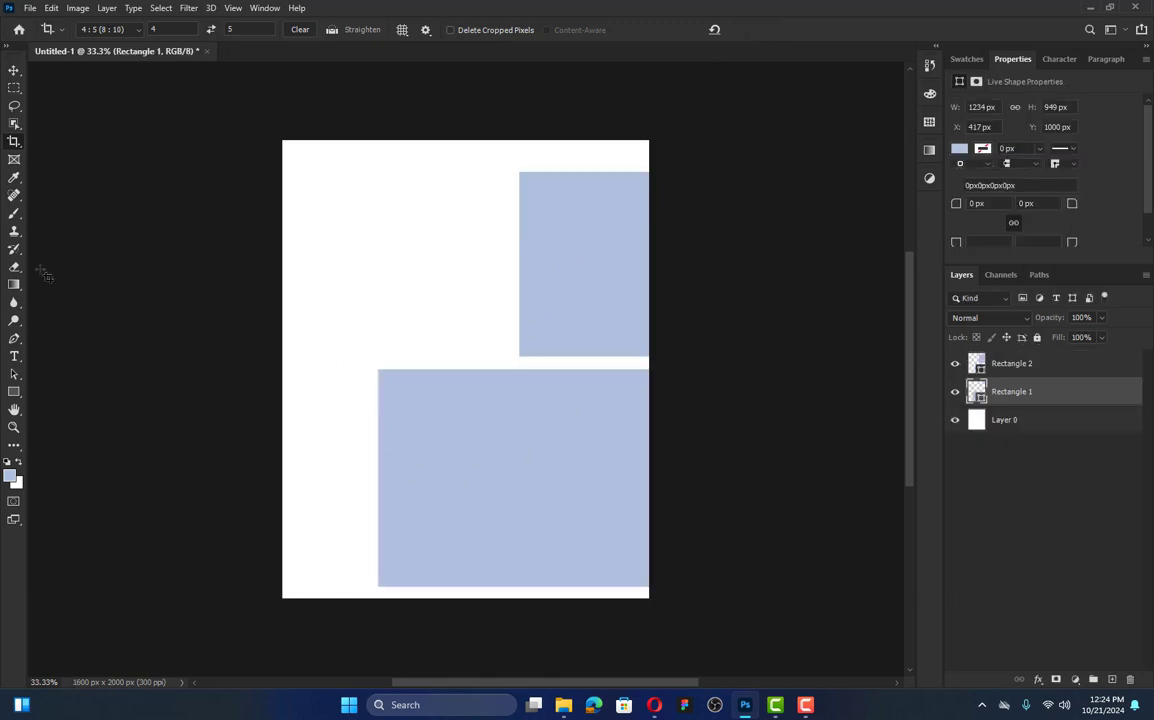
Add a new layer above Rectangle 1 and scribble freehand Brush strokes in the canvas's empty upper-left area
left_click(14, 214)
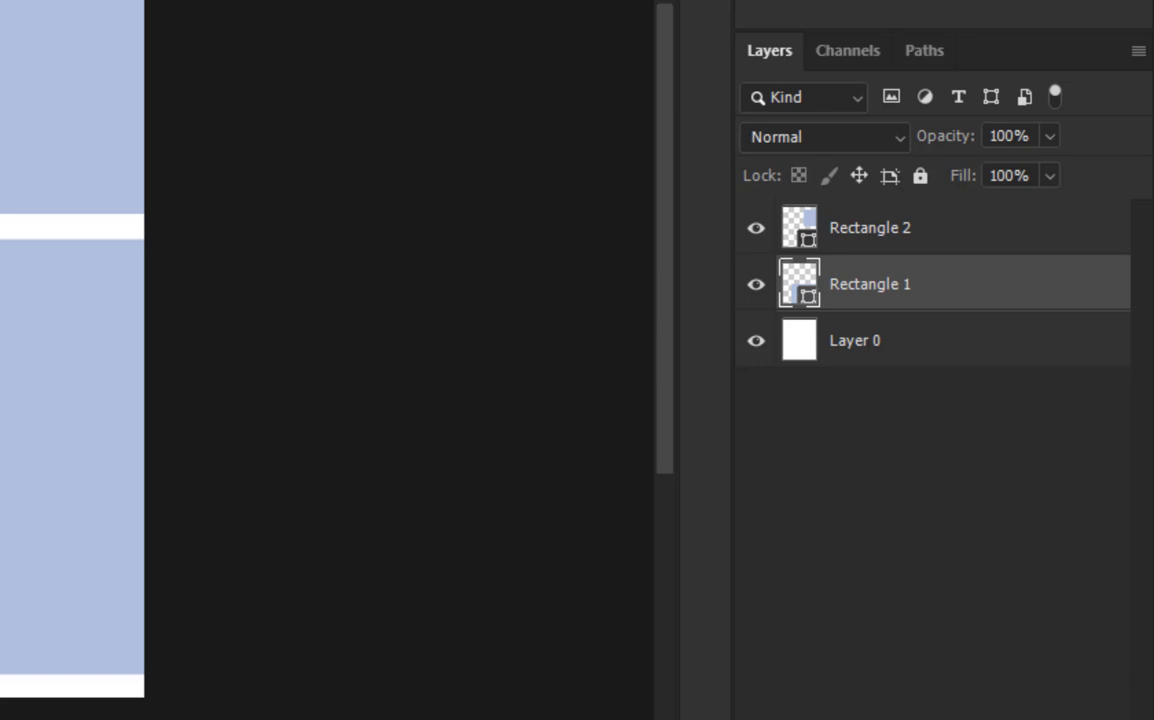
key("ctrl+alt+shift+n")
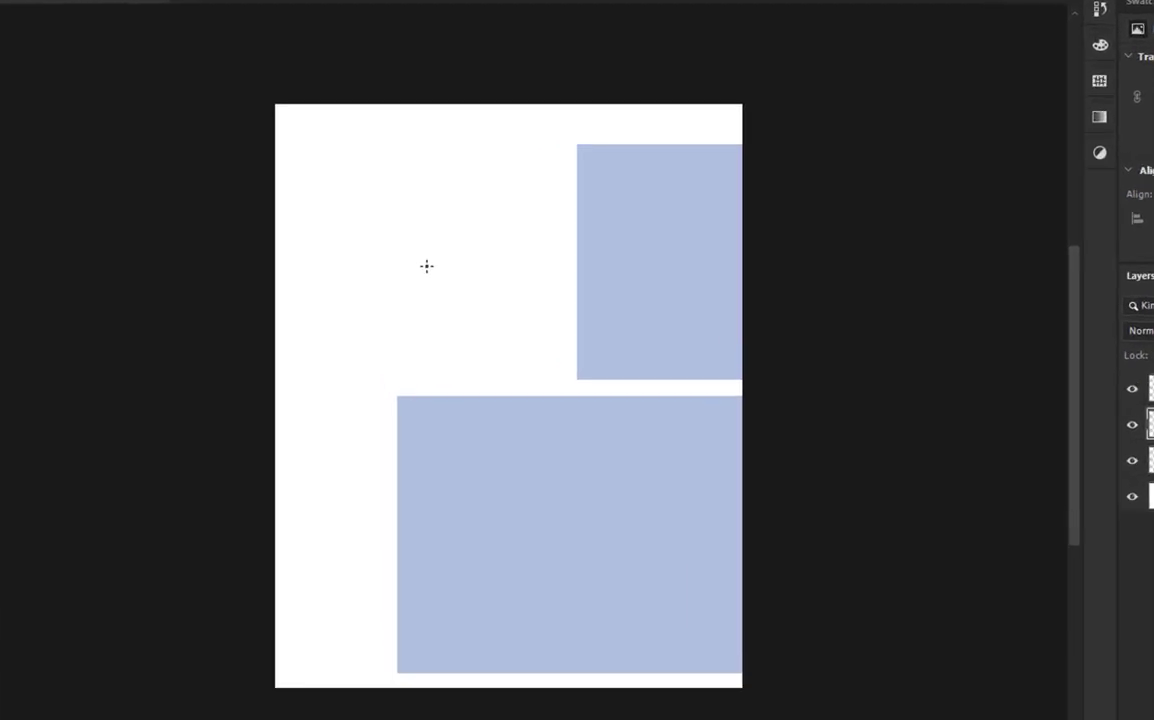
mouse_move(336, 232)
left_mouse_down()
mouse_move(428, 247)
mouse_move(541, 319)
mouse_move(496, 353)
left_mouse_up()
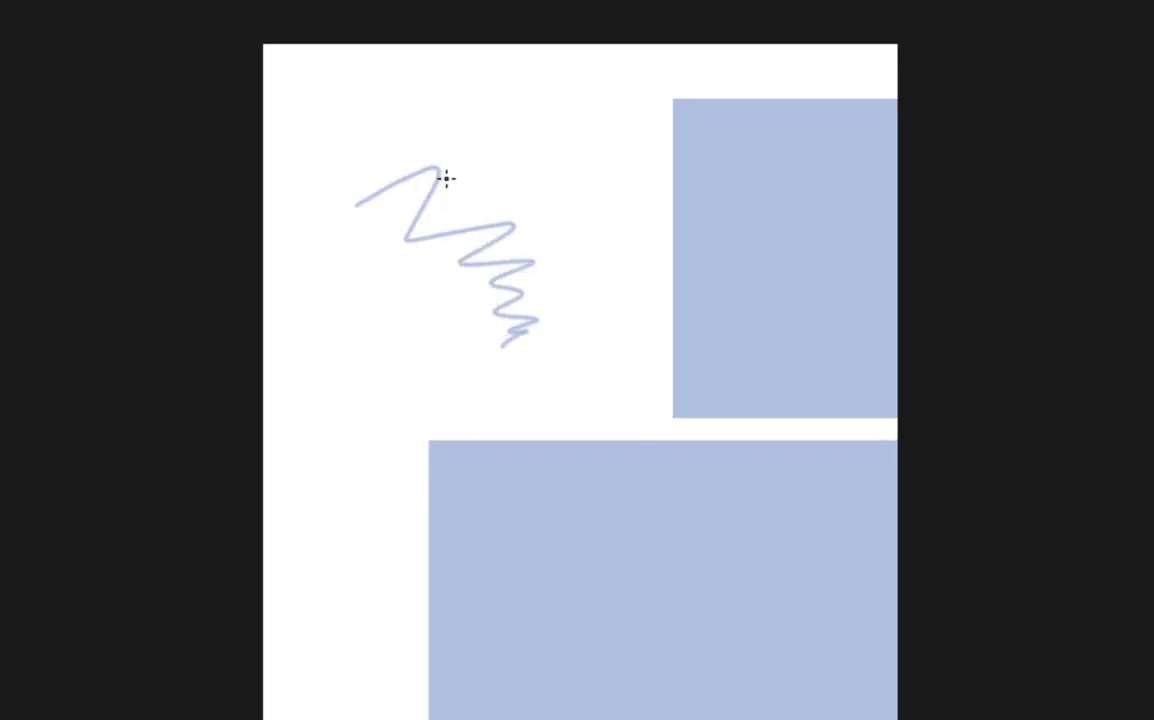
mouse_move(314, 183)
left_mouse_down()
mouse_move(362, 185)
mouse_move(394, 132)
mouse_move(385, 161)
mouse_move(414, 166)
mouse_move(472, 138)
mouse_move(462, 121)
mouse_move(381, 107)
mouse_move(398, 257)
mouse_move(383, 235)
mouse_move(362, 265)
mouse_move(447, 241)
mouse_move(540, 151)
mouse_move(471, 305)
mouse_move(458, 405)
mouse_move(402, 189)
mouse_move(463, 352)
mouse_move(531, 241)
mouse_move(583, 337)
mouse_move(411, 165)
mouse_move(602, 265)
mouse_move(424, 342)
mouse_move(493, 252)
mouse_move(558, 215)
left_mouse_up()
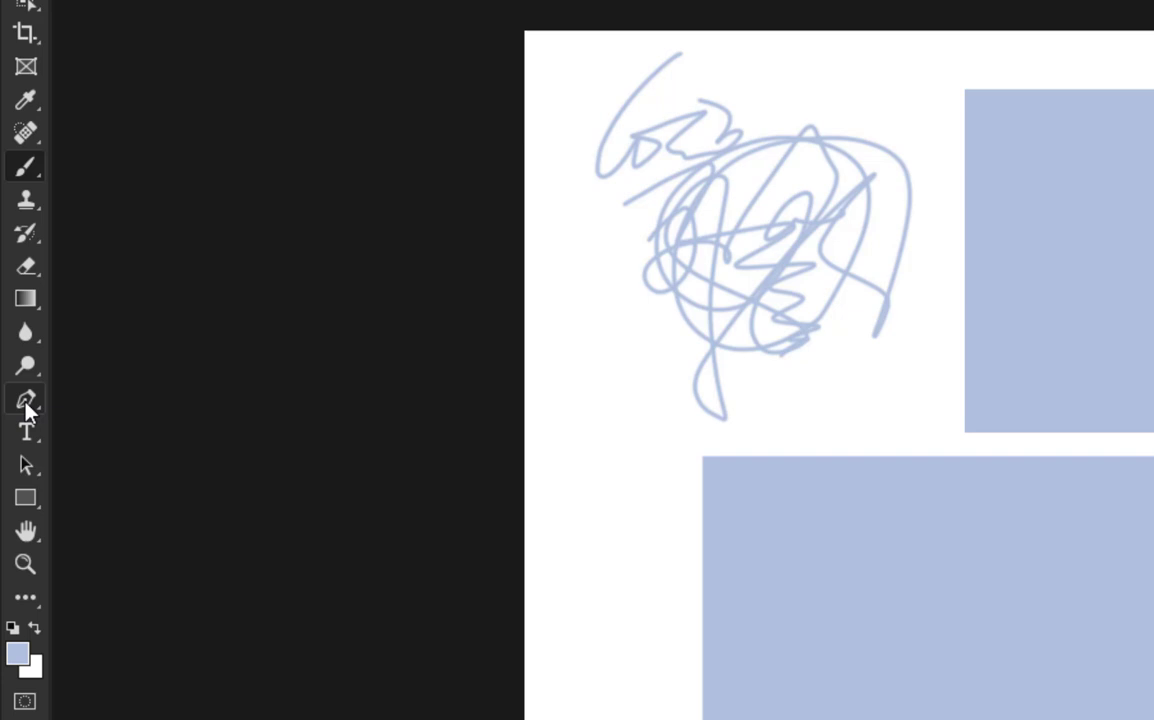
Draw a closed, many-cornered Pen tool path down the canvas's left side, across the lower rectangle's corner and over the scribble
right_click(14, 339)
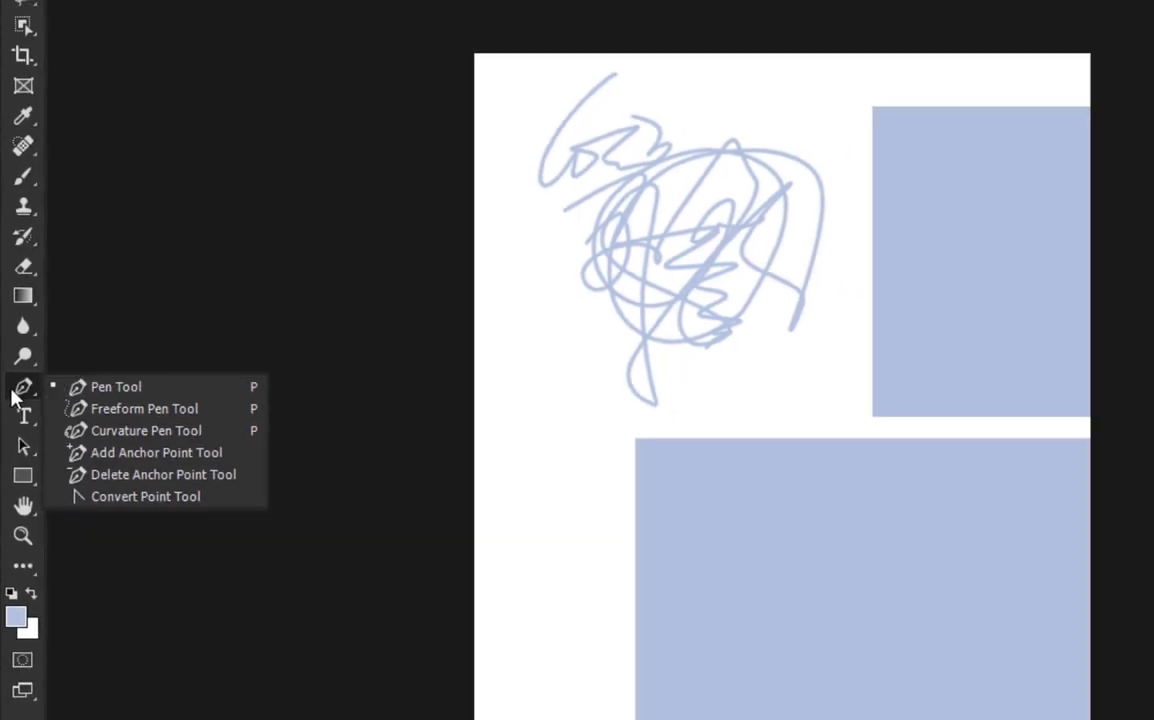
left_click(20, 412)
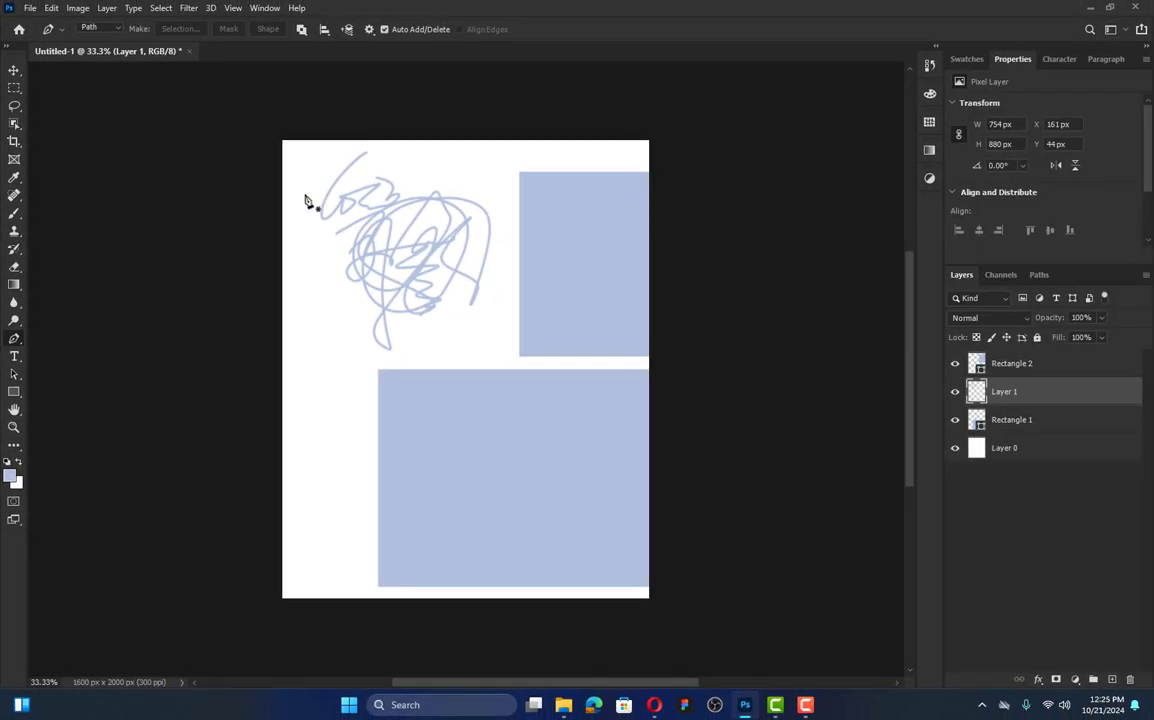
left_click(309, 177)
left_click(303, 322)
left_click(346, 420)
left_click(305, 508)
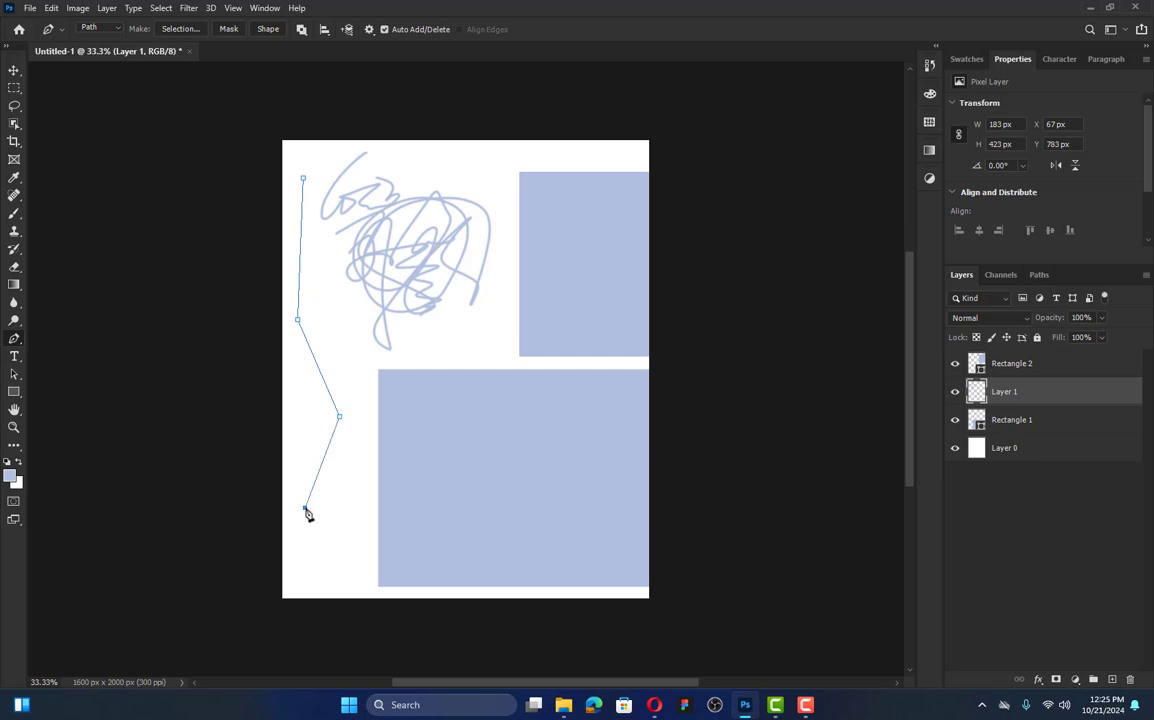
left_click(358, 563)
left_click(452, 398)
left_click(388, 338)
left_click(473, 220)
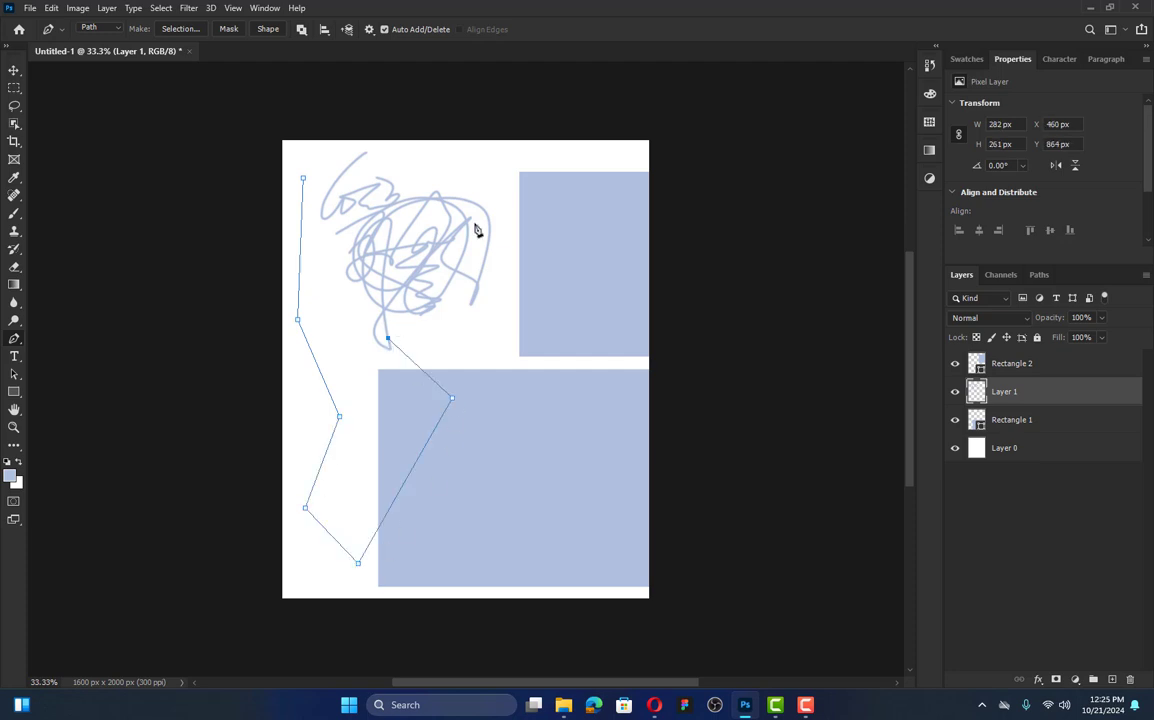
left_click(387, 188)
left_click(360, 290)
left_click(416, 233)
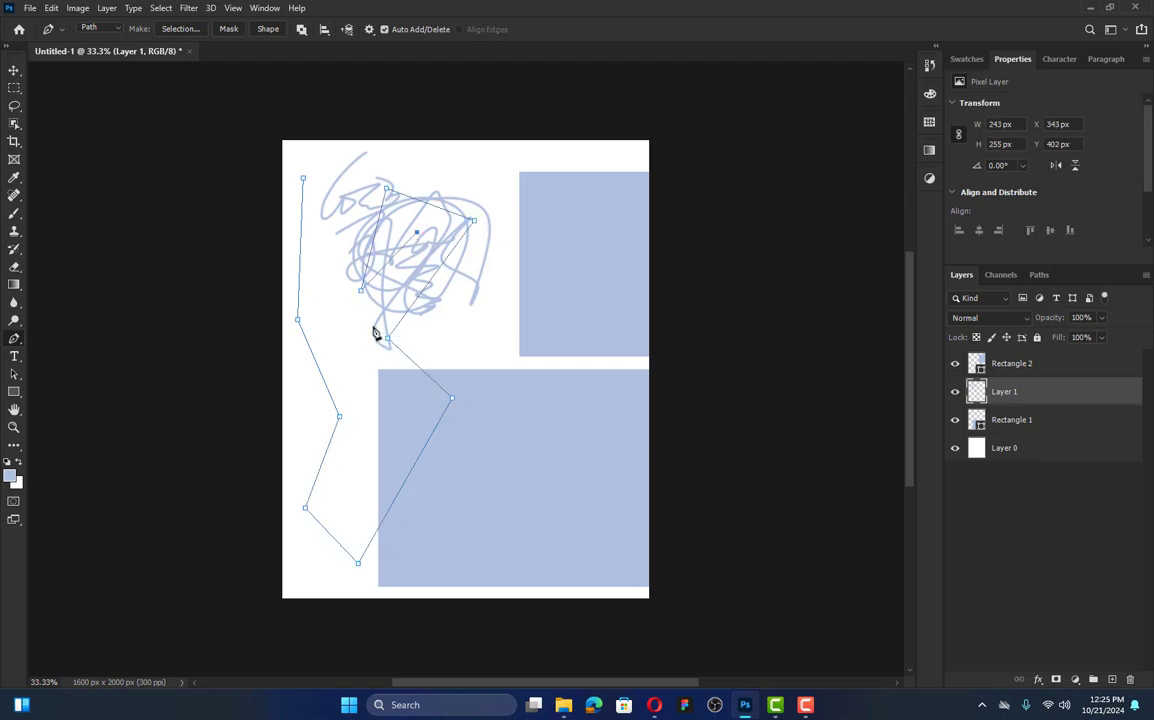
left_click(372, 325)
left_click(337, 277)
left_click(341, 197)
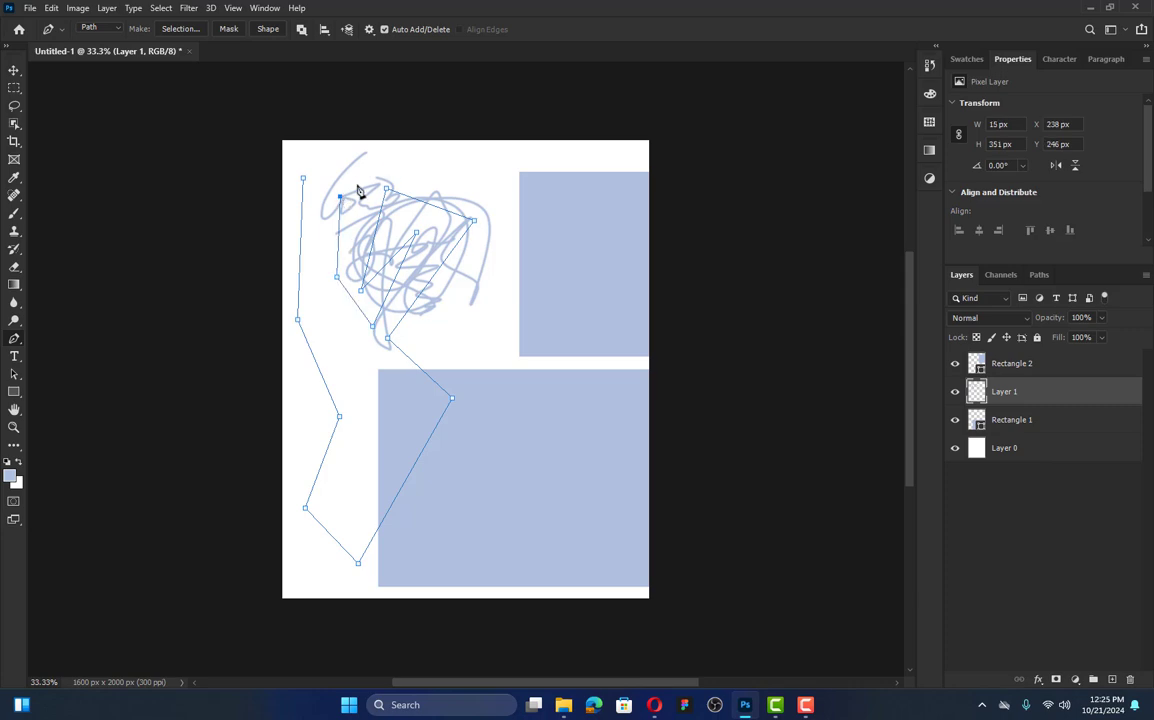
left_click(304, 180)
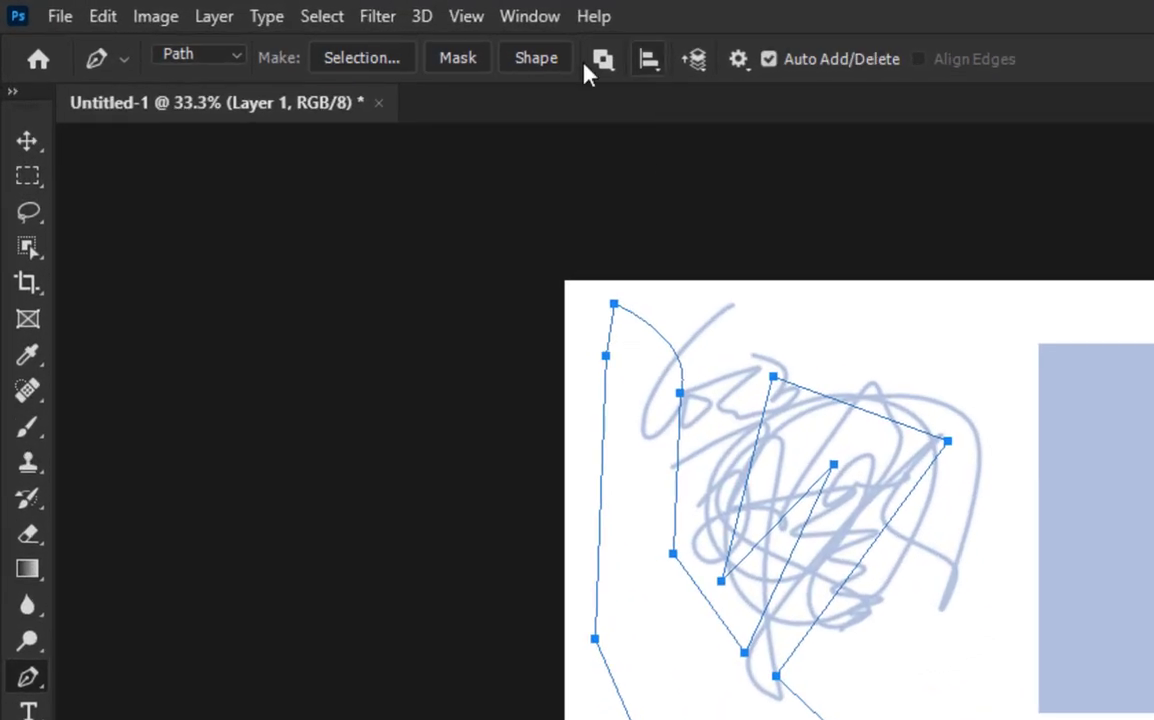
Convert the closed pen path into a filled shape and move it slightly to the right
left_click(531, 62)
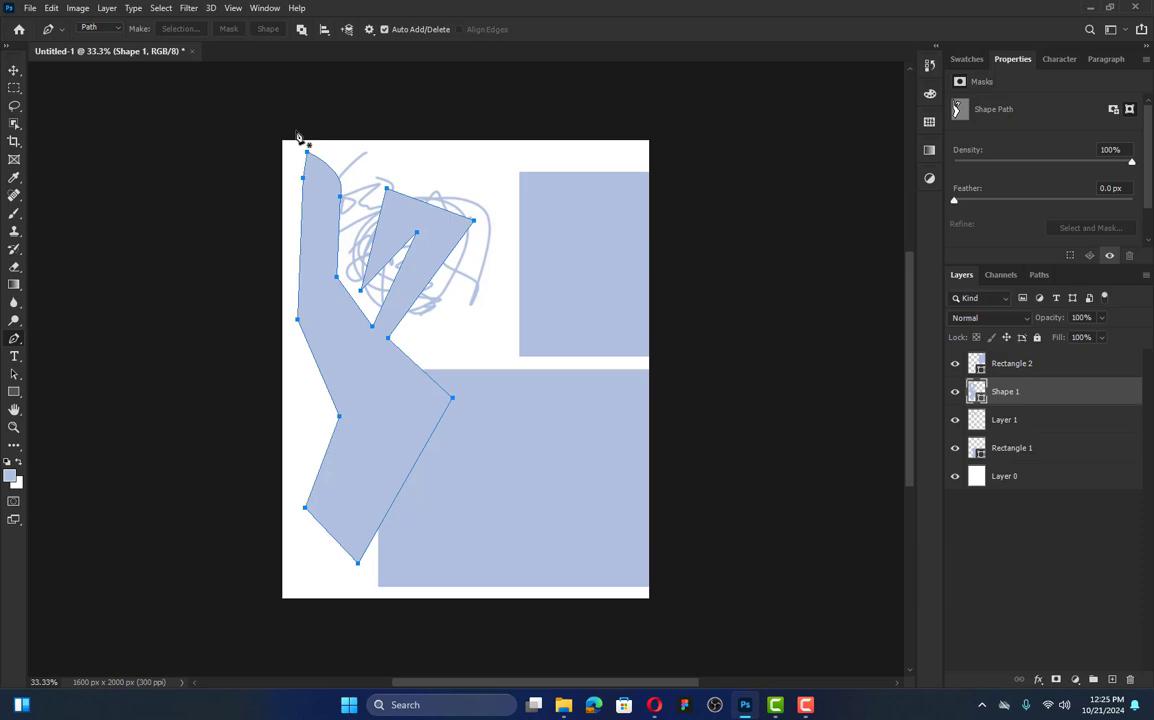
left_click(14, 70)
mouse_move(414, 231)
left_mouse_down()
mouse_move(575, 137)
mouse_move(365, 95)
mouse_move(384, 198)
mouse_move(427, 238)
left_mouse_up()
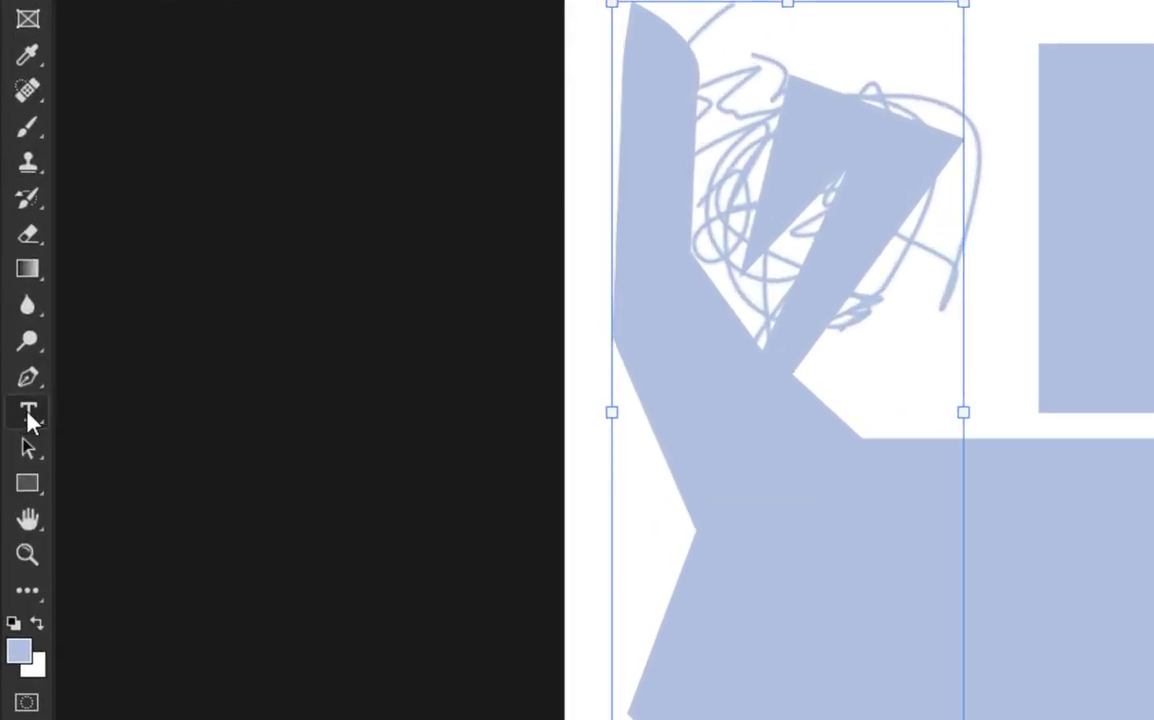
Add the text "Text" in 12 pt Myriad Pro Regular over the large lower rectangle
left_click(28, 414)
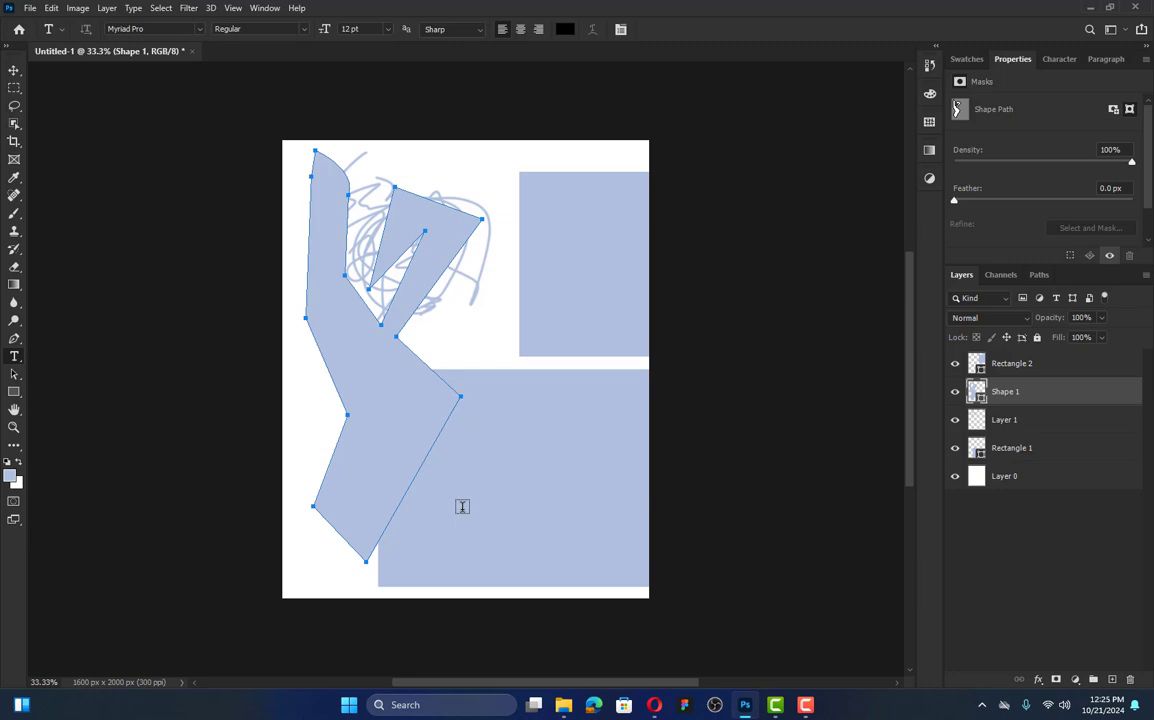
left_click(462, 506)
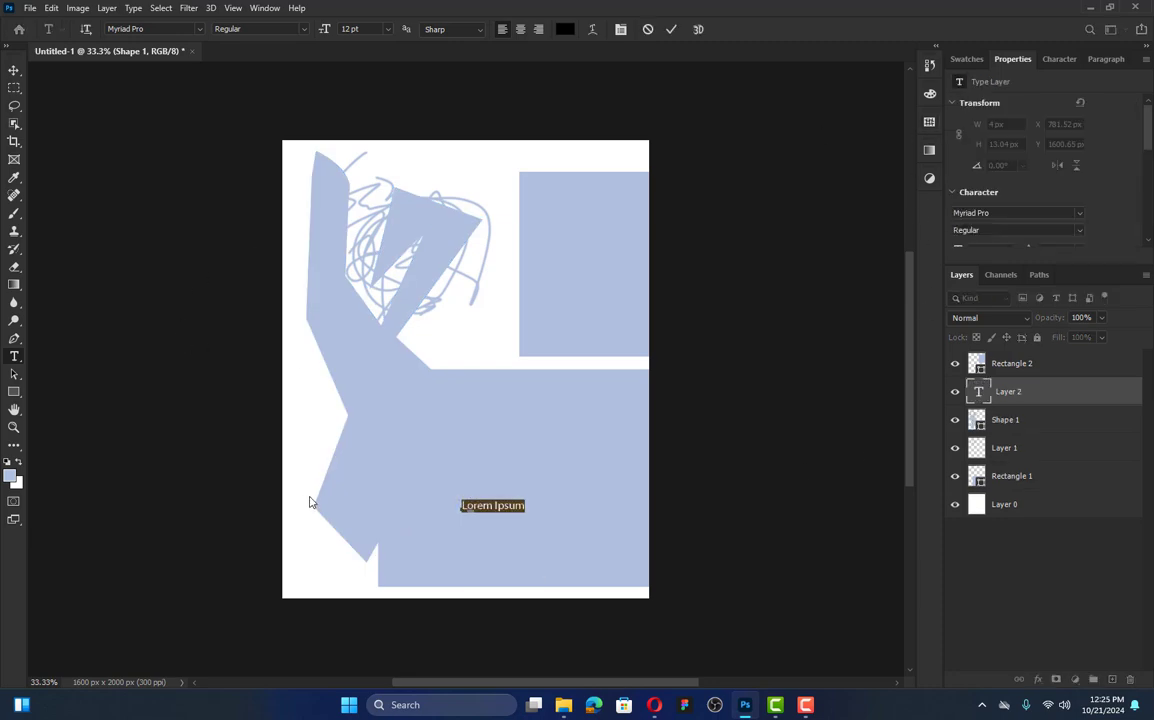
key("BackSpace")
left_click(671, 29)
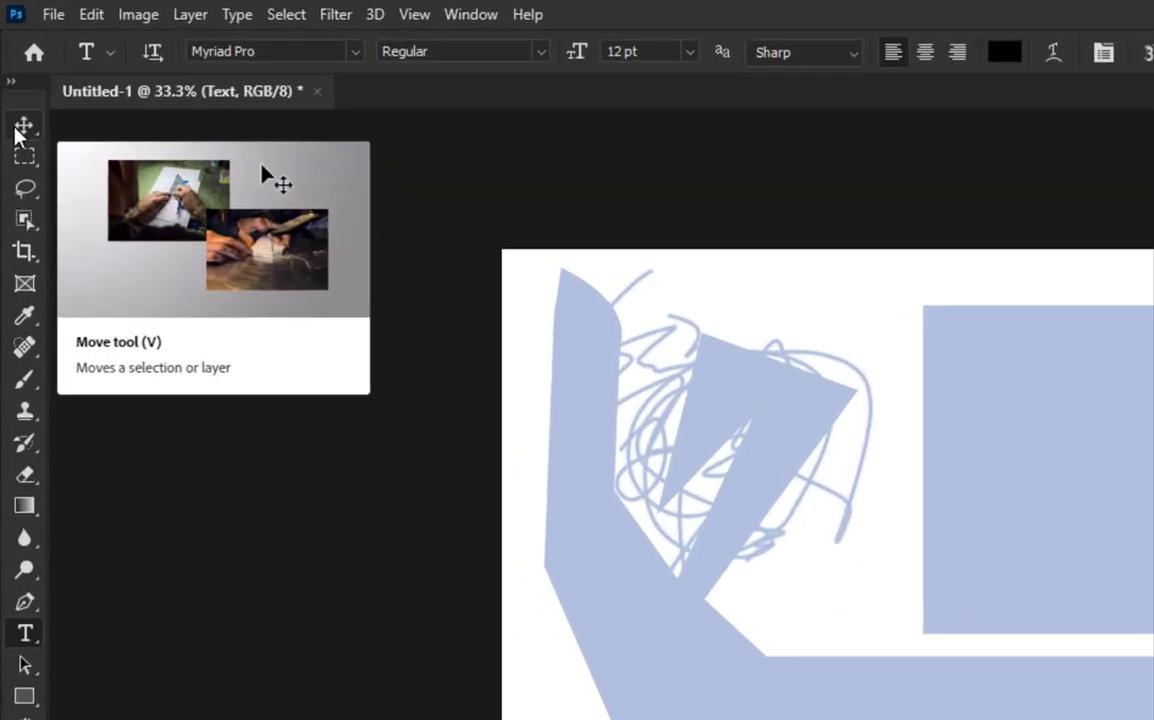
Turn off Show Transform Controls and move the text up and right to about X 873 px, Y 1433 px
left_click(18, 128)
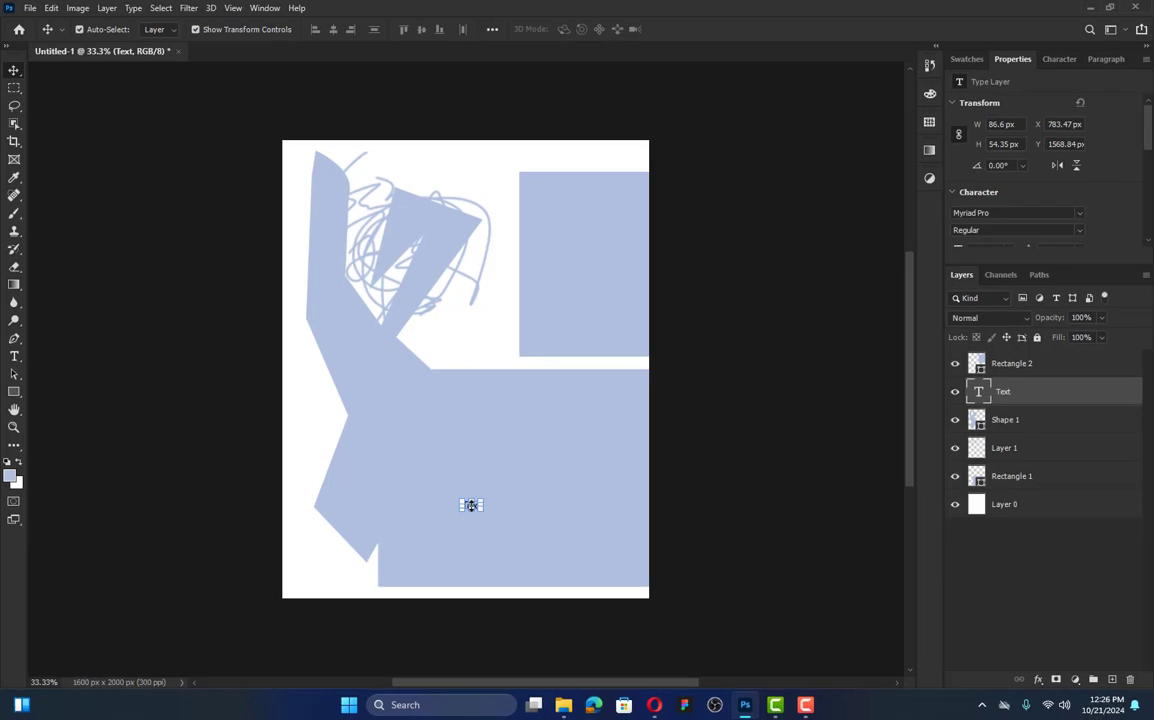
left_click(245, 30)
left_click_drag(474, 510, 497, 482)
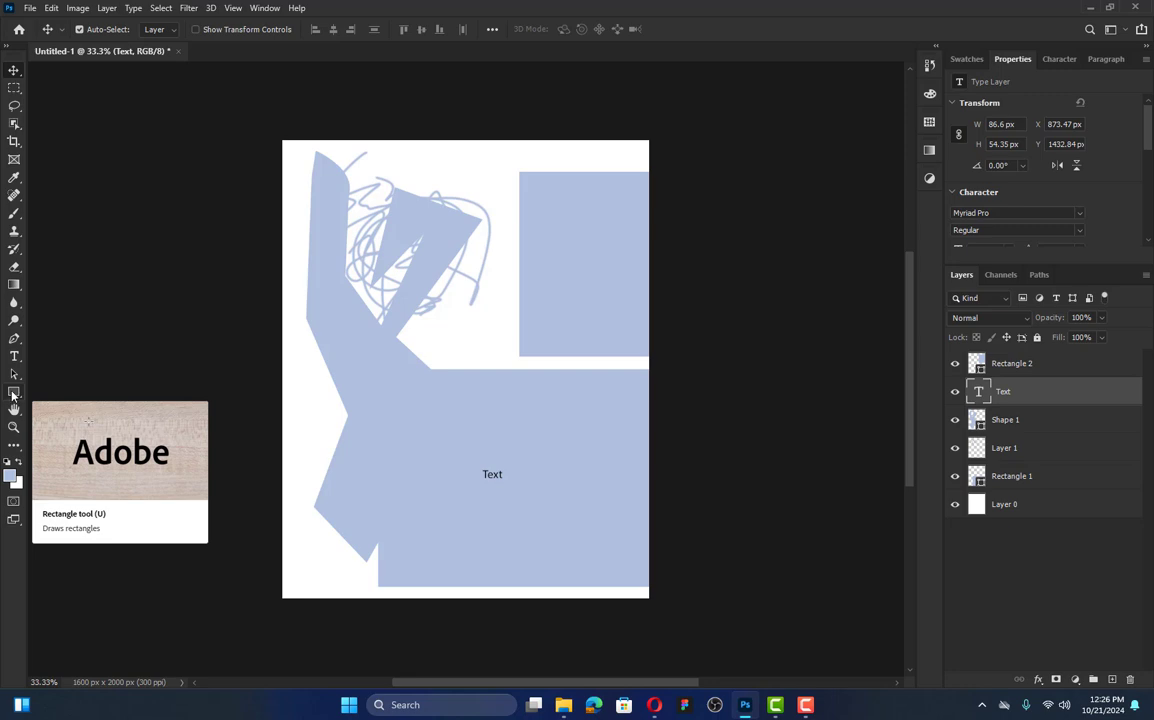
Draw three rectangles: about 503 x 369 px over the scribble, one across the pen shape's left edge, and about 275 x 588 px mid-canvas
left_click(13, 393)
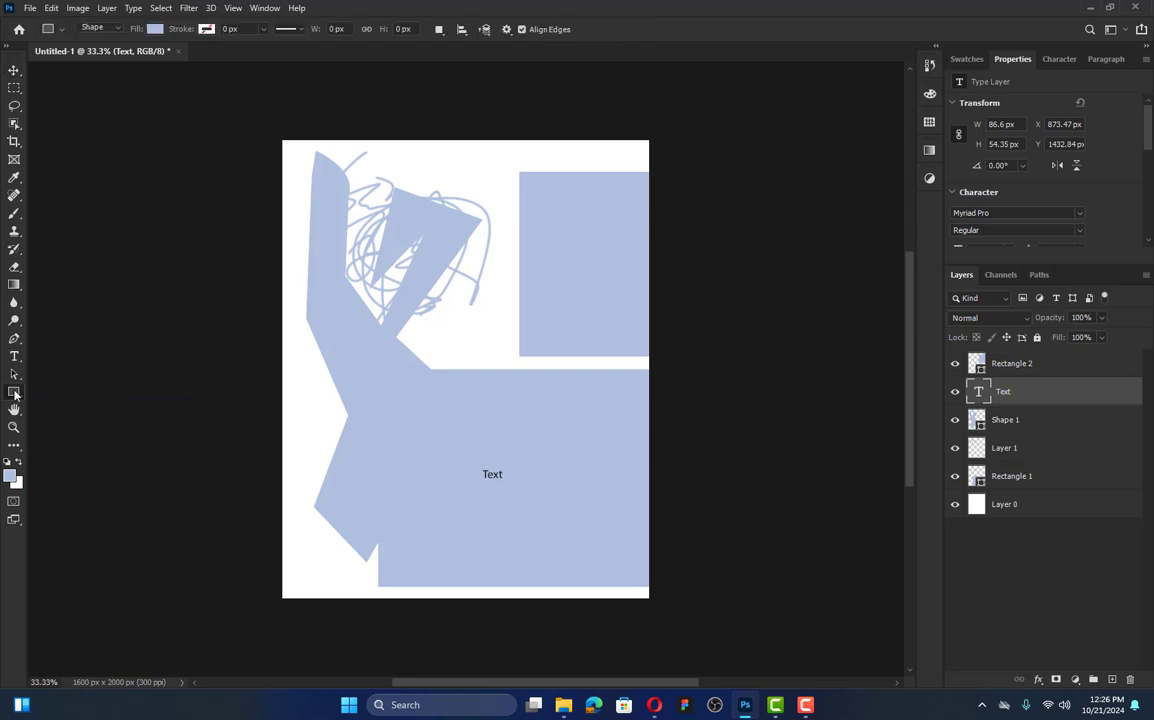
left_click_drag(382, 148, 497, 233)
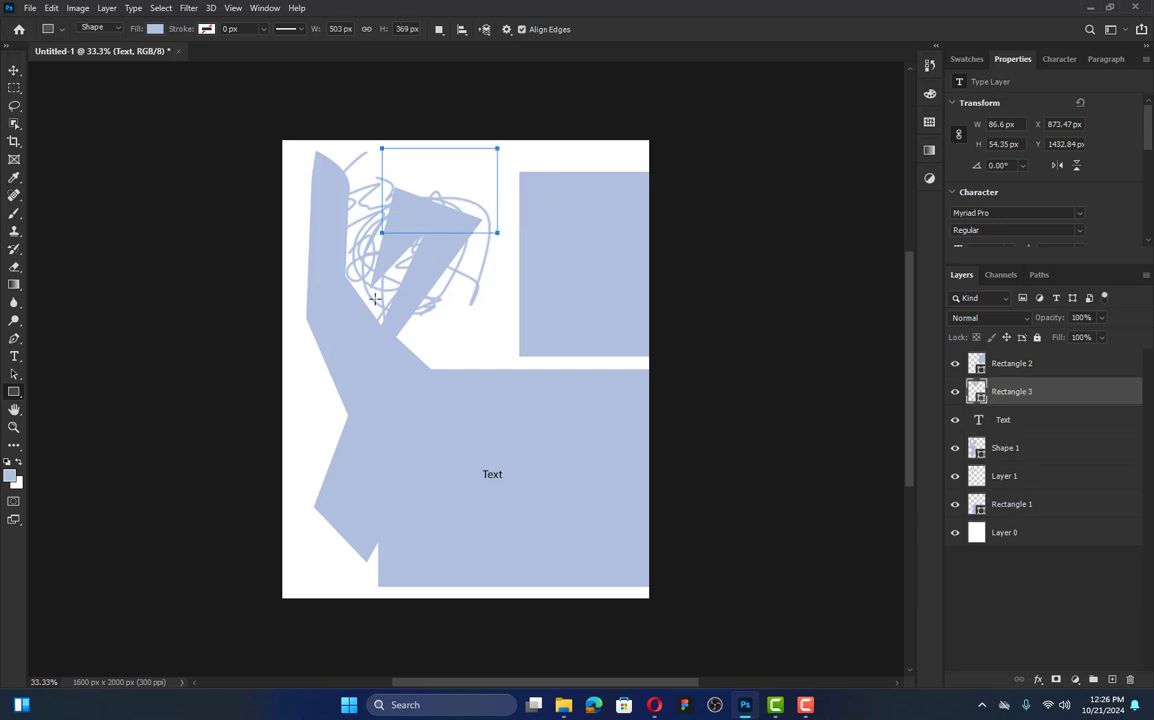
mouse_move(291, 278)
left_mouse_down()
mouse_move(414, 364)
mouse_move(395, 355)
left_mouse_up()
left_click_drag(488, 289, 425, 422)
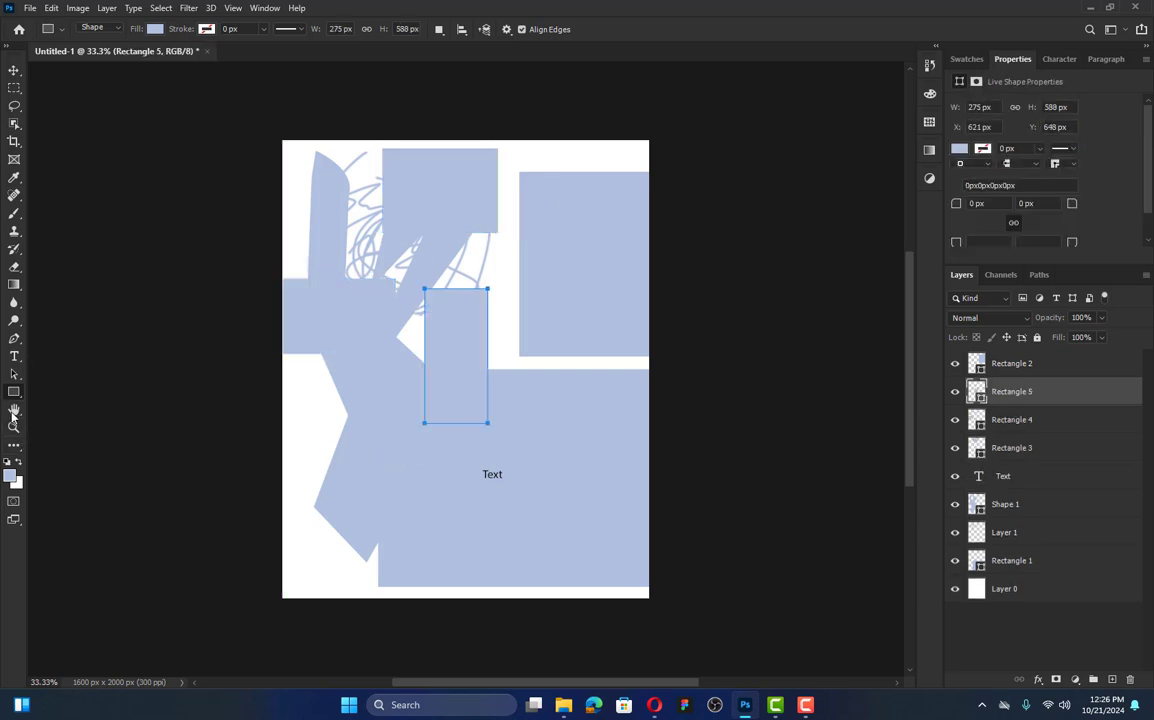
Examine the text and surrounding shapes at about 153% zoom, panning around the canvas with the Hand tool
left_click(14, 410)
mouse_move(395, 300)
left_mouse_down()
mouse_move(507, 379)
mouse_move(377, 309)
mouse_move(380, 292)
left_mouse_up()
scroll(495, 480, "up", 5)
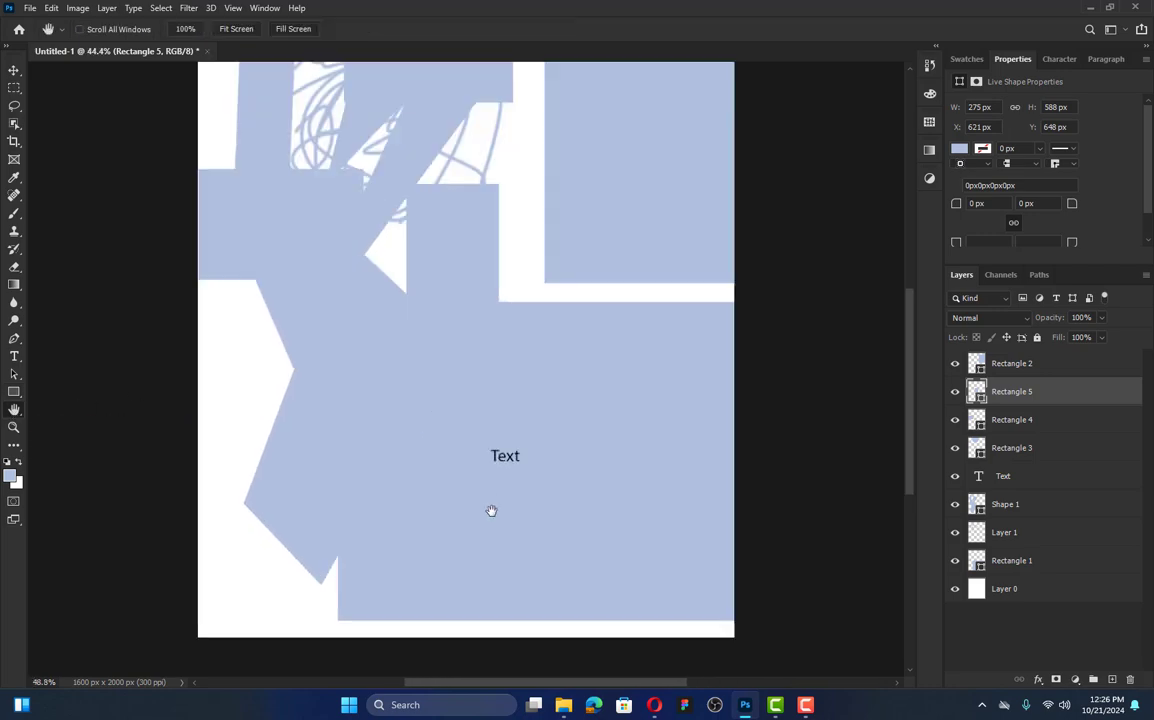
left_click_drag(94, 381, 507, 381)
left_click_drag(637, 379, 193, 391)
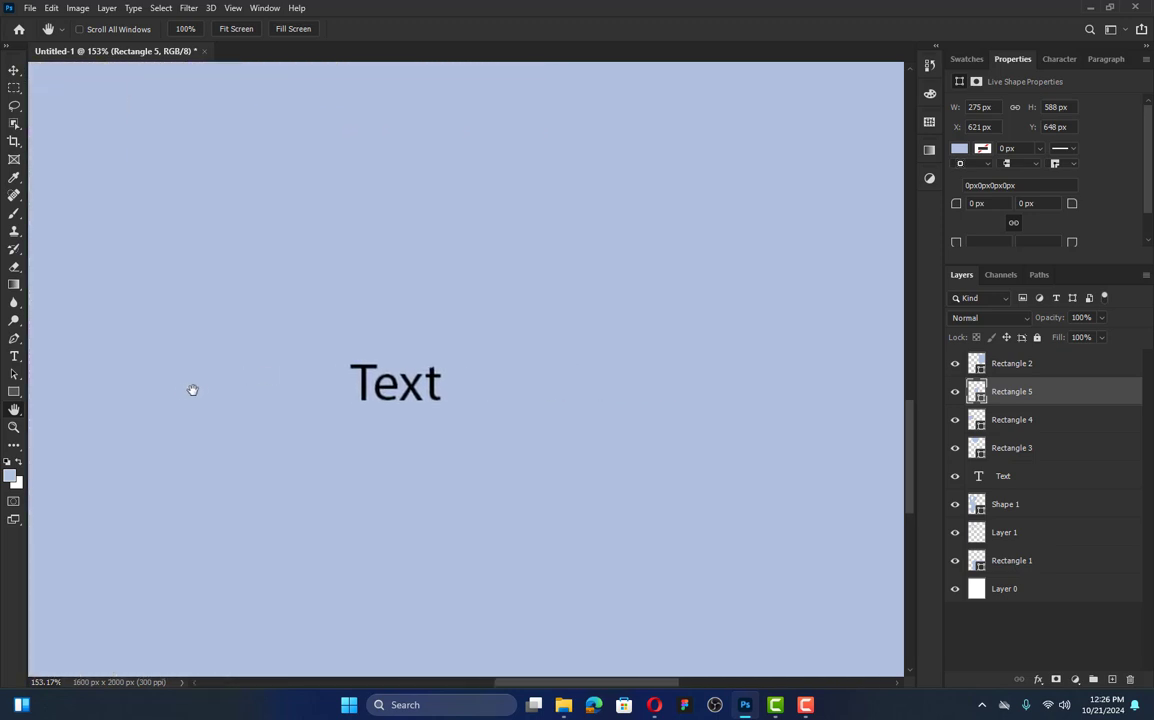
left_click_drag(549, 397, 598, 190)
left_click_drag(508, 97, 471, 366)
left_click_drag(557, 328, 502, 331)
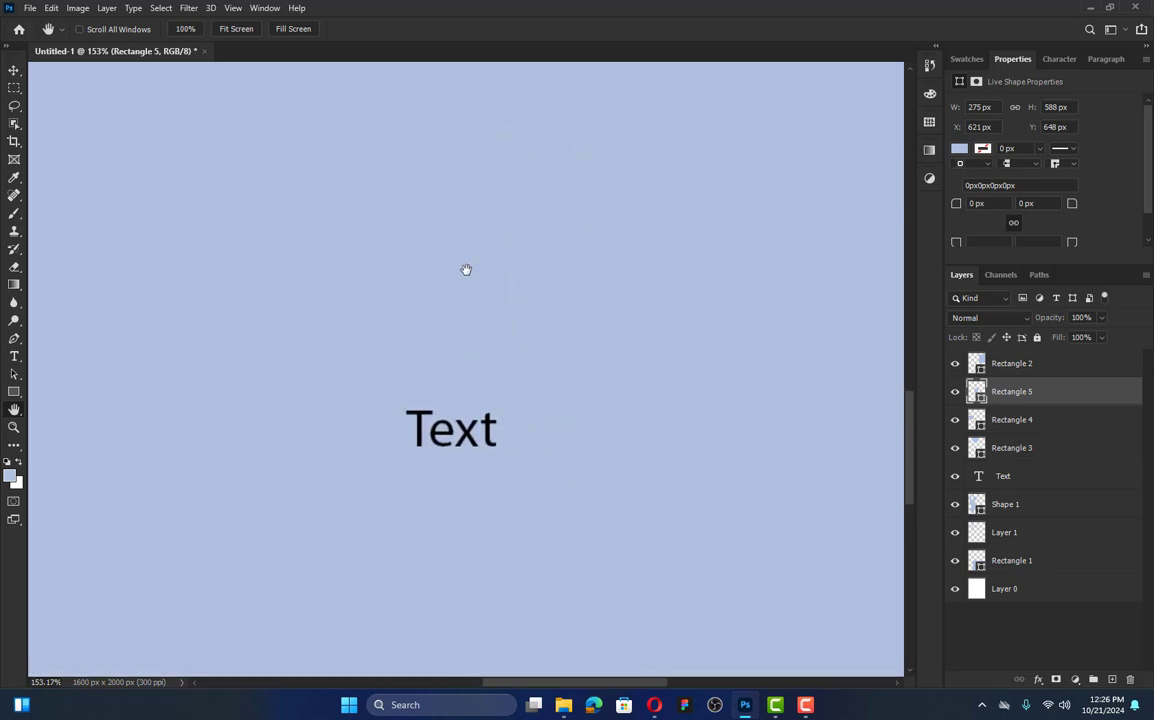
left_click_drag(466, 240, 452, 383)
left_click_drag(545, 270, 416, 530)
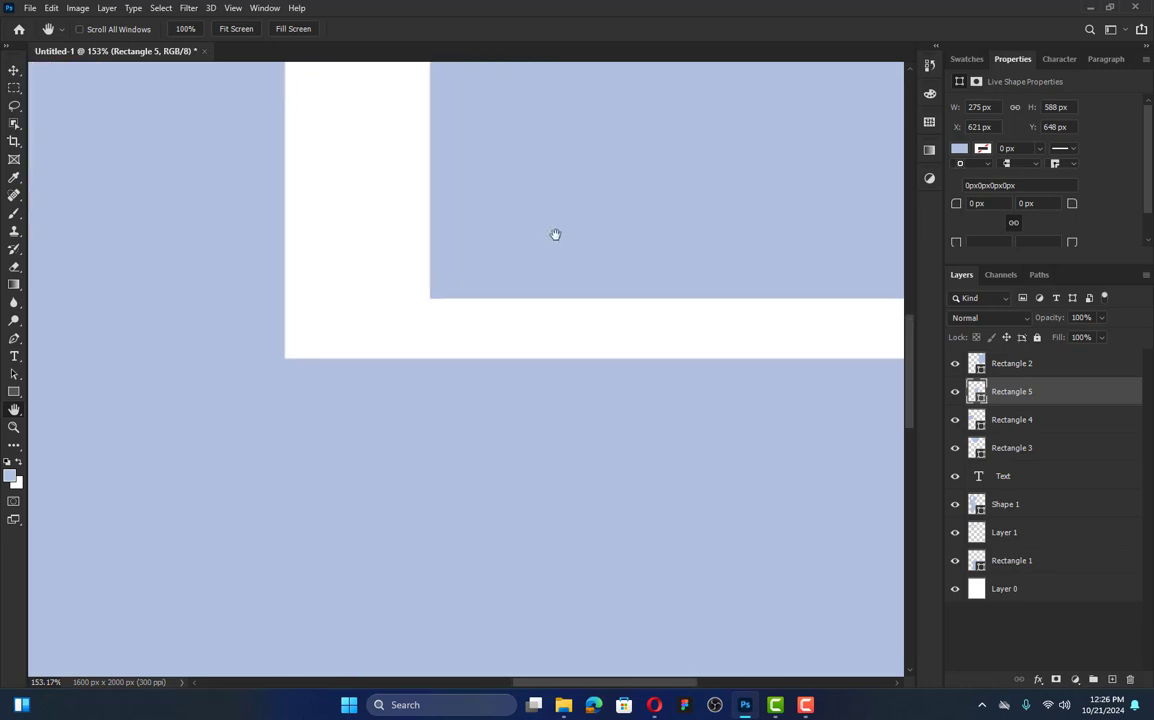
mouse_move(555, 234)
left_mouse_down()
mouse_move(466, 337)
mouse_move(600, 317)
mouse_move(631, 392)
mouse_move(701, 337)
mouse_move(610, 415)
mouse_move(525, 165)
mouse_move(541, 245)
mouse_move(411, 216)
mouse_move(440, 386)
mouse_move(440, 339)
mouse_move(389, 324)
mouse_move(359, 380)
mouse_move(389, 361)
mouse_move(164, 303)
left_mouse_up()
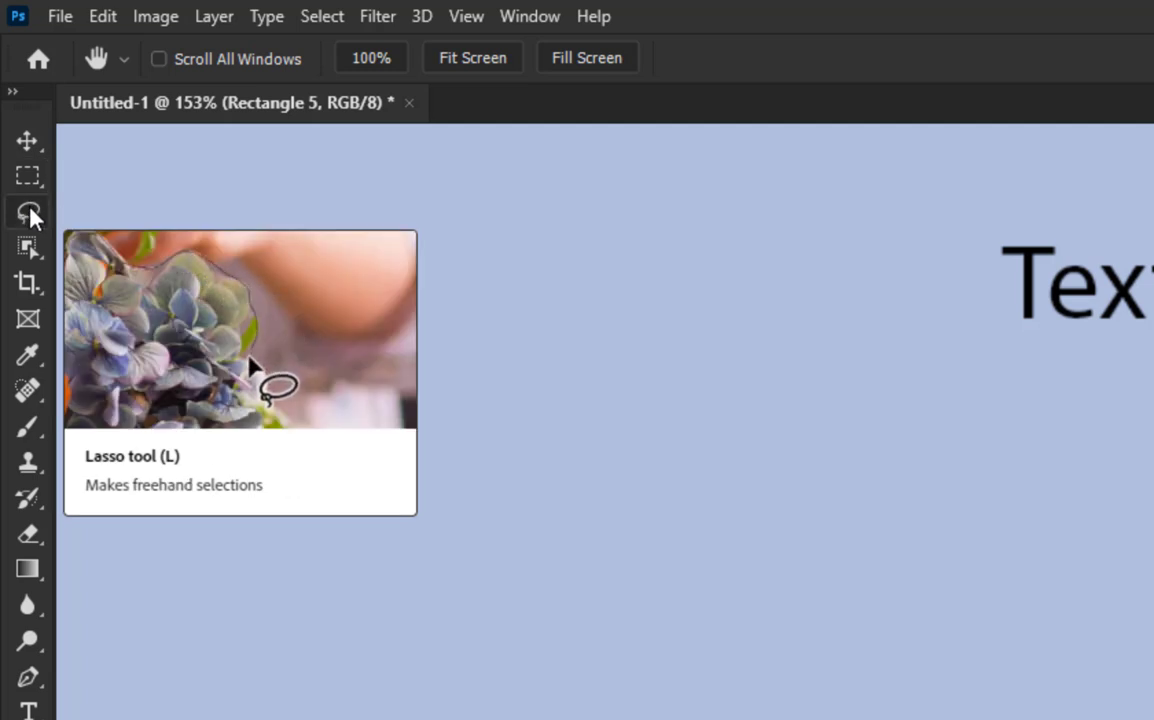
View the whole canvas with all its shapes at about 41% zoom
scroll(555, 386, "down", 10)
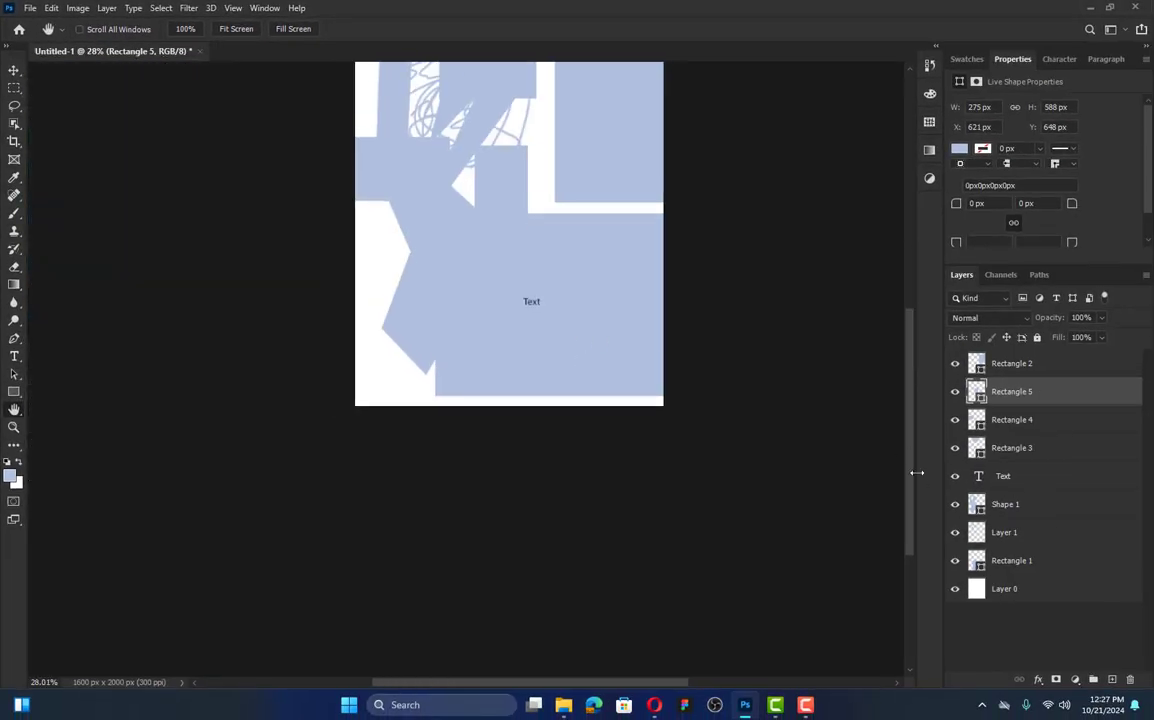
scroll(917, 465, "up", 4)
scroll(609, 347, "up", 1)
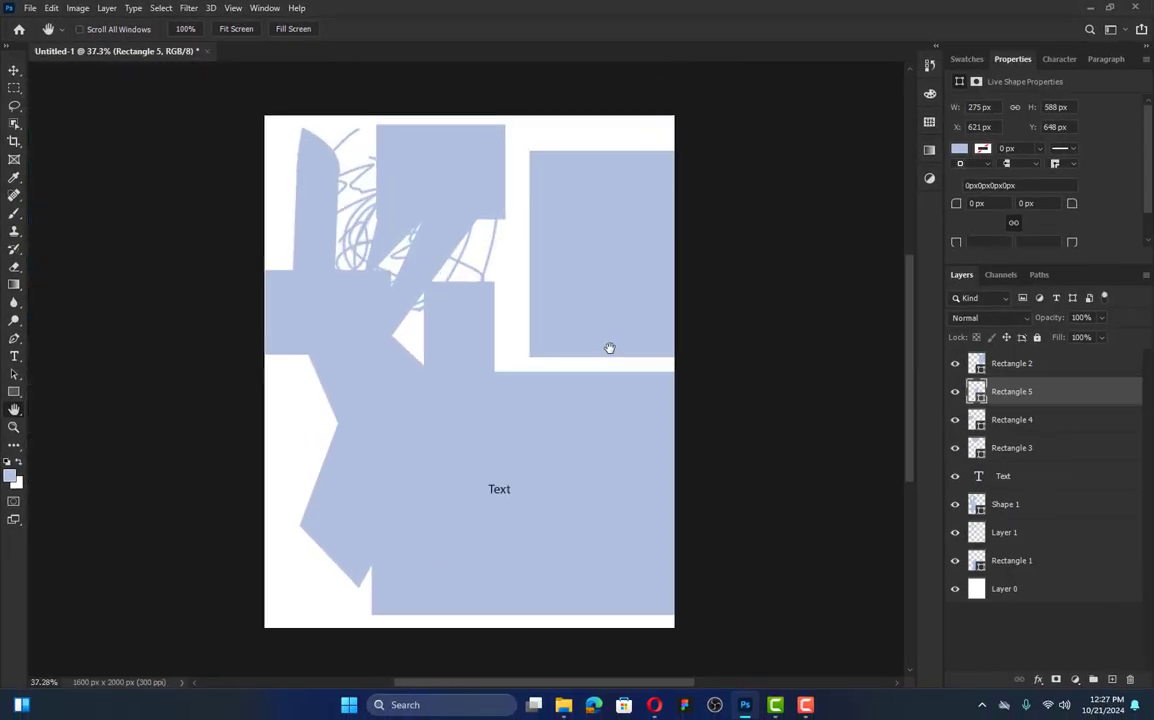
scroll(660, 535, "up", 1)
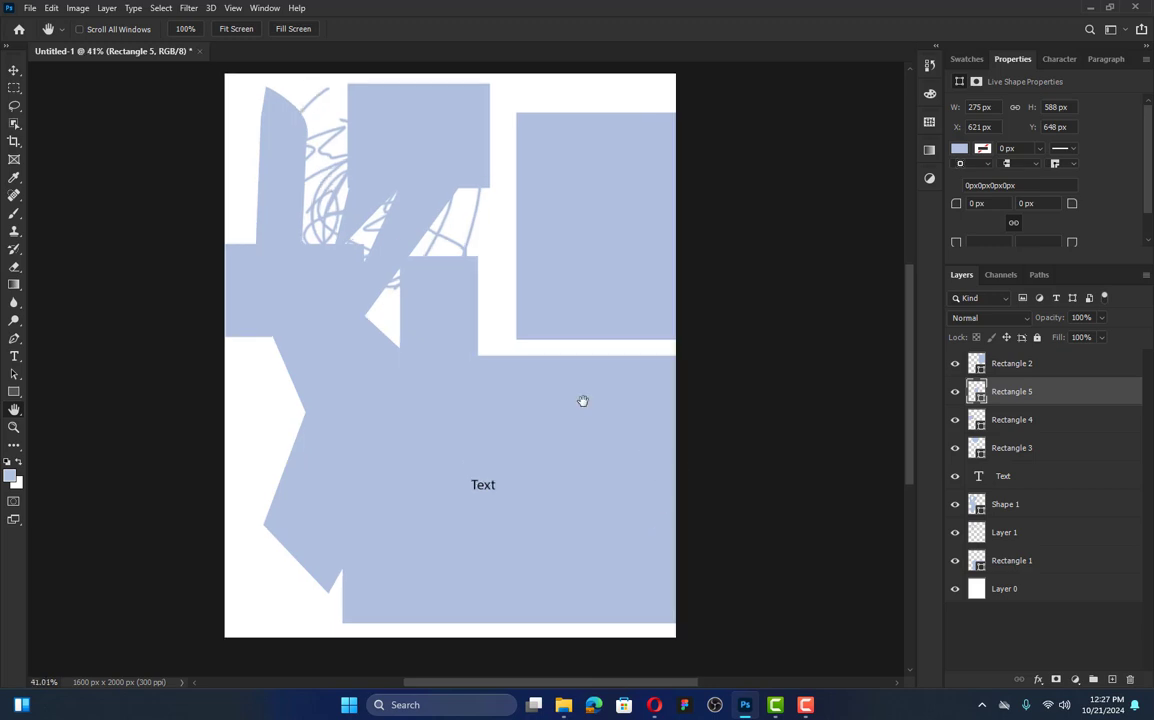
scroll(507, 428, "down", 1)
scroll(545, 240, "up", 1)
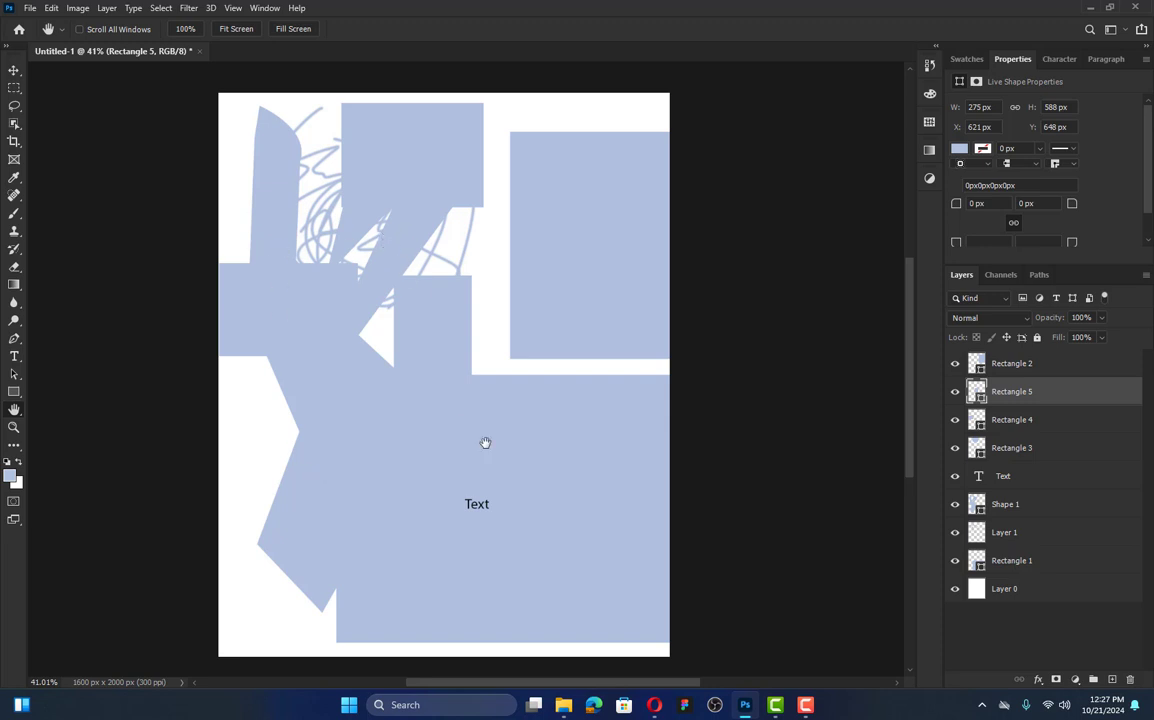
left_click(810, 705)
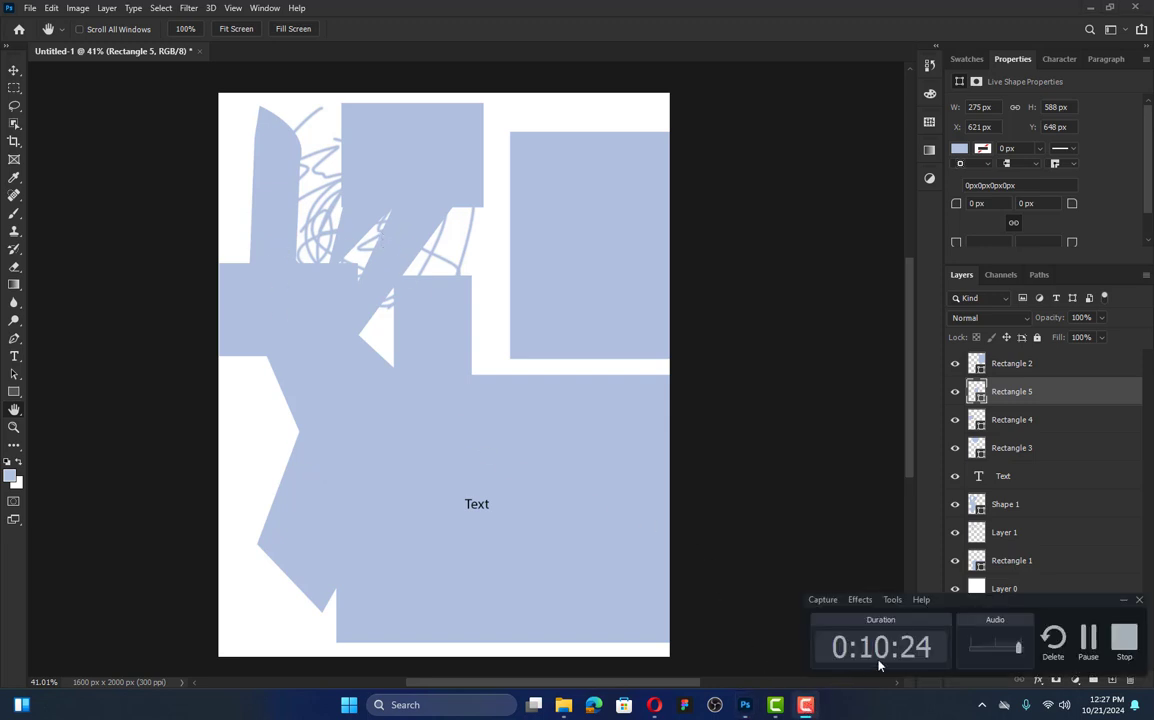